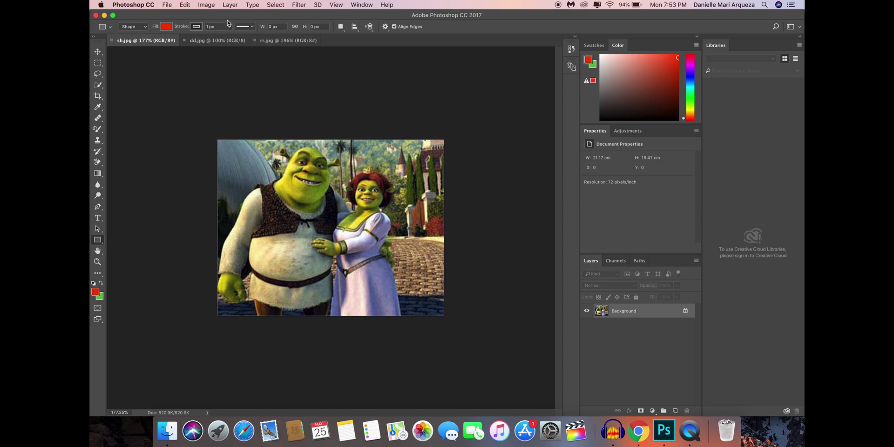
# Browse the sh.jpg, dd.jpg and rr.jpg photos, zooming into Shrek, and finish on dd.jpg.
pyautogui.click(215, 40)
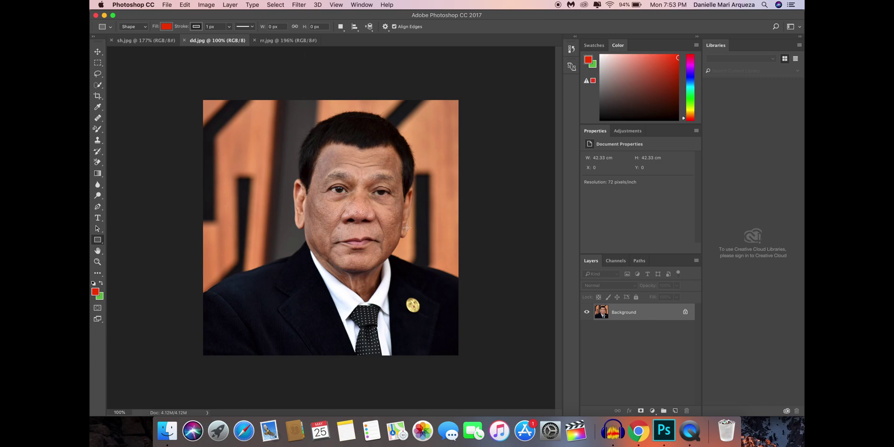
pyautogui.click(288, 40)
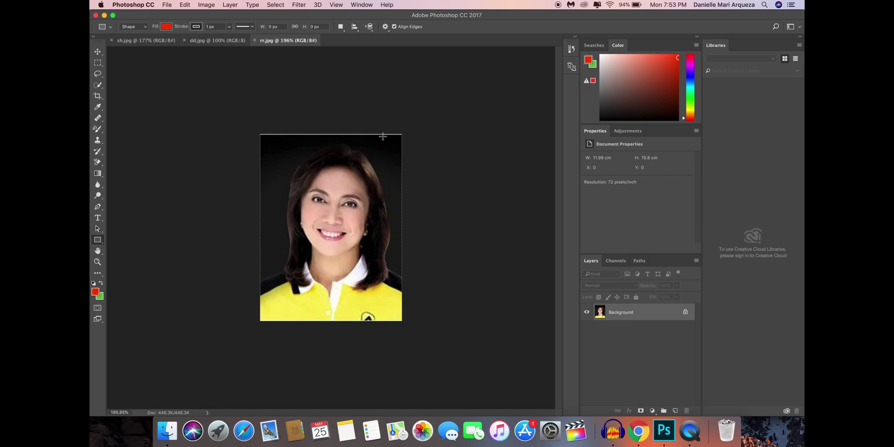
pyautogui.click(127, 41)
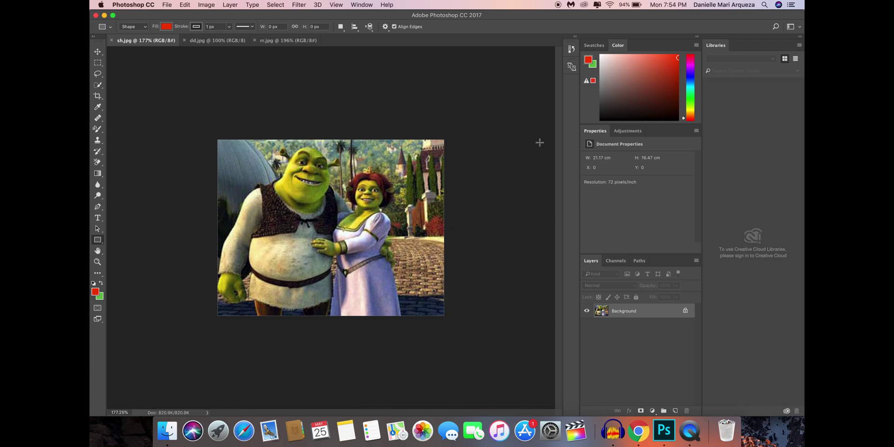
pyautogui.scroll(3, 332, 109)
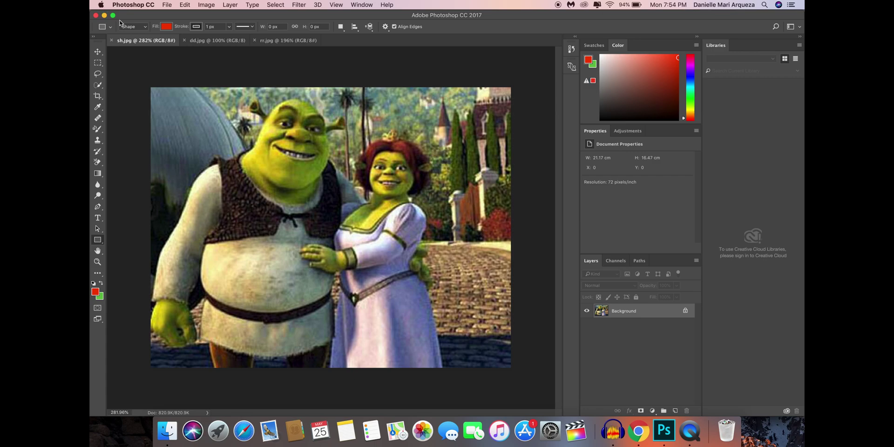
pyautogui.click(199, 41)
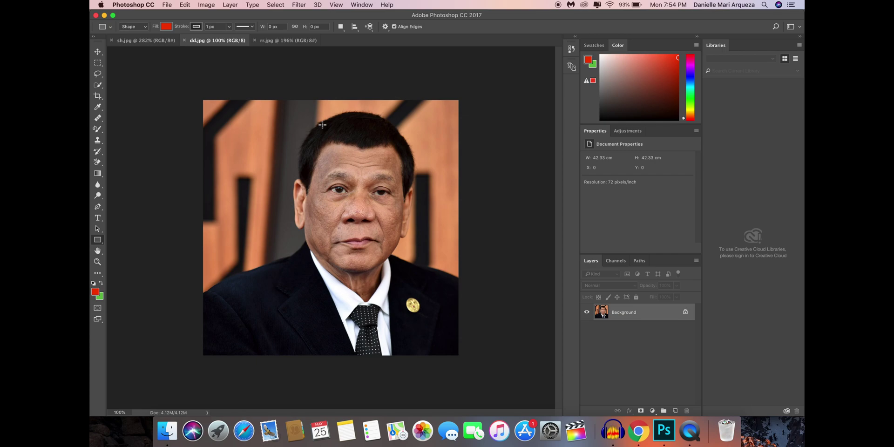
# Switch to the Lasso tool from the selection tool group.
pyautogui.scroll(2, 332, 124)
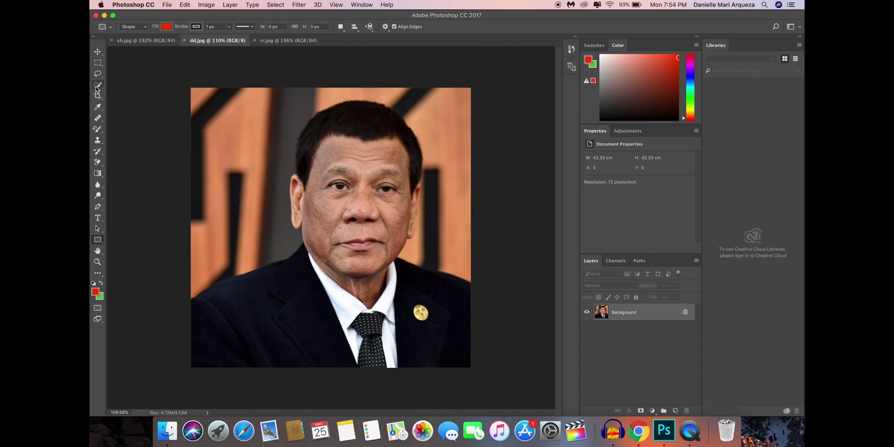
pyautogui.rightClick(97, 84)
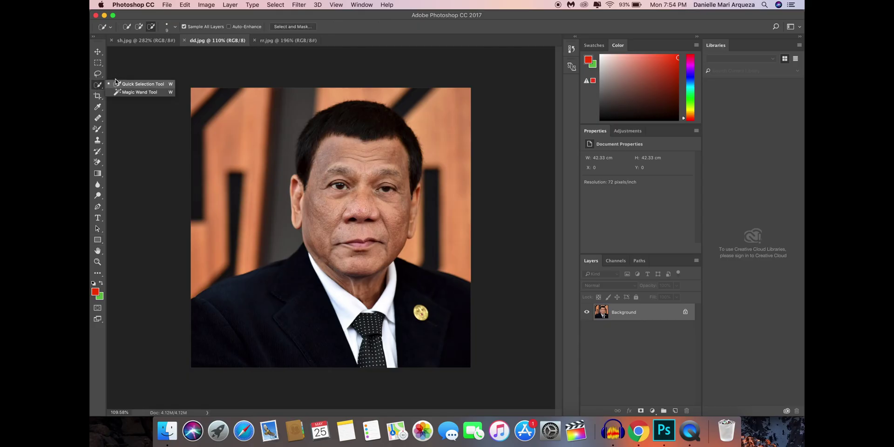
pyautogui.click(99, 75)
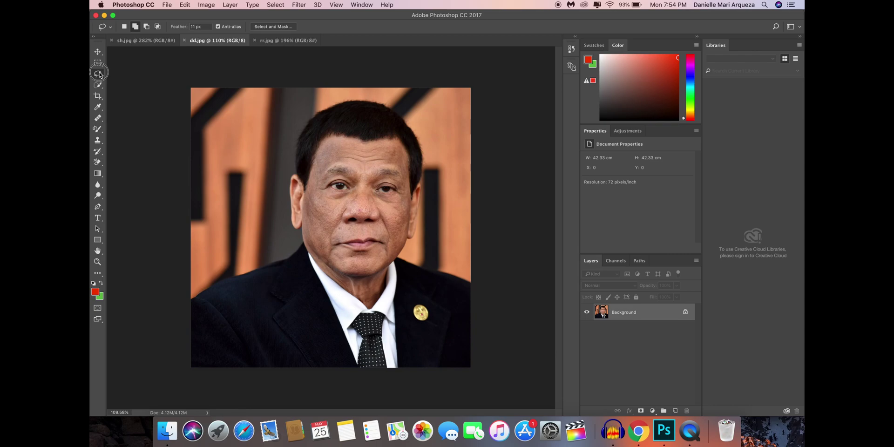
pyautogui.rightClick(99, 74)
pyautogui.click(116, 75)
# Zoom in, lasso the man's face from forehead to chin, and copy it.
pyautogui.scroll(5, 306, 143)
pyautogui.scroll(2, 306, 144)
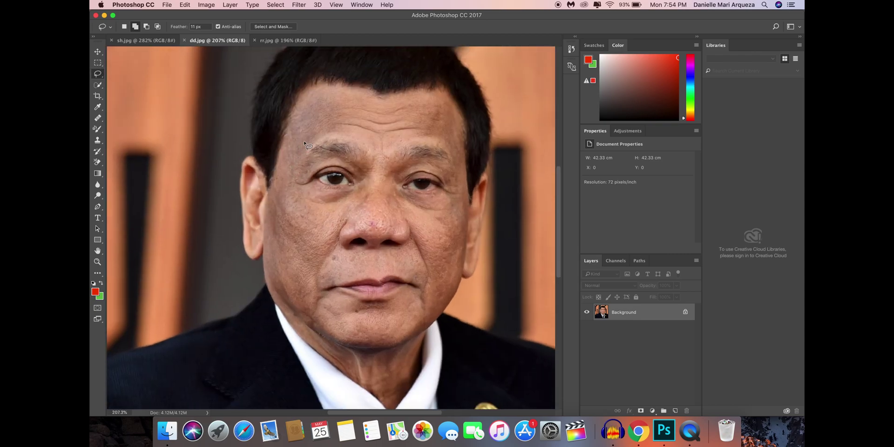
pyautogui.scroll(1, 306, 144)
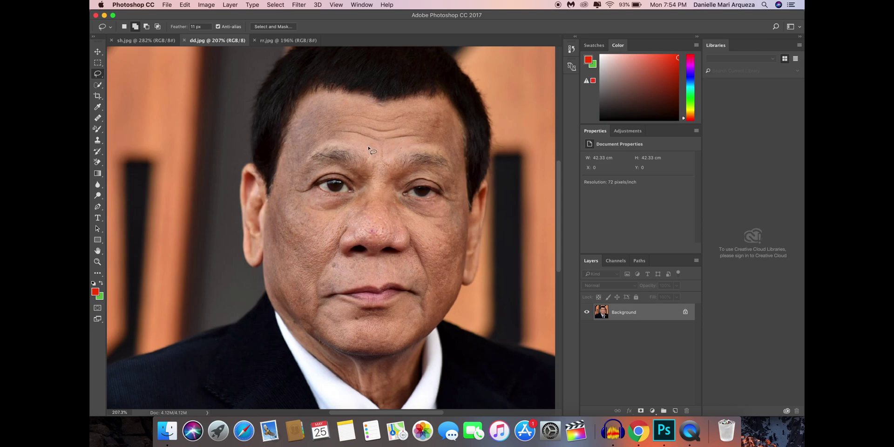
pyautogui.moveTo(368, 148)
pyautogui.mouseDown()
pyautogui.moveTo(314, 212)
pyautogui.moveTo(344, 316)
pyautogui.moveTo(425, 302)
pyautogui.moveTo(418, 222)
pyautogui.moveTo(458, 158)
pyautogui.moveTo(367, 142)
pyautogui.mouseUp()
pyautogui.hotkey('ctrl', 'c')
# In sh.jpg, duplicate the background layer and paste the copied face as Layer 2.
pyautogui.click(163, 41)
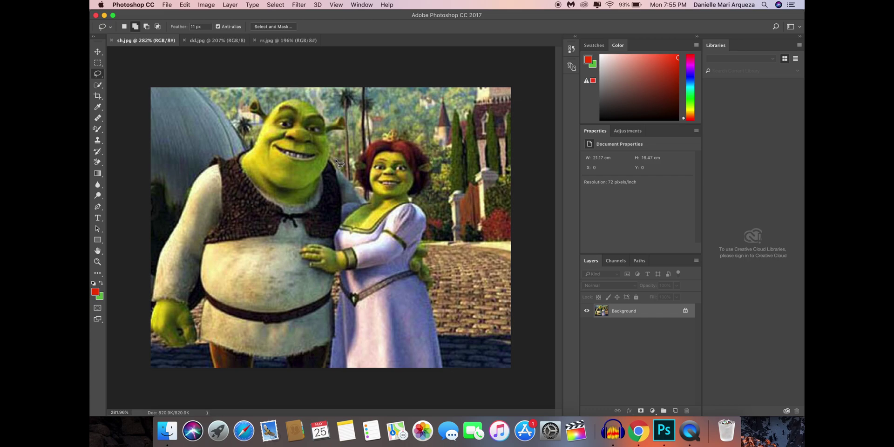
pyautogui.press('super+j')
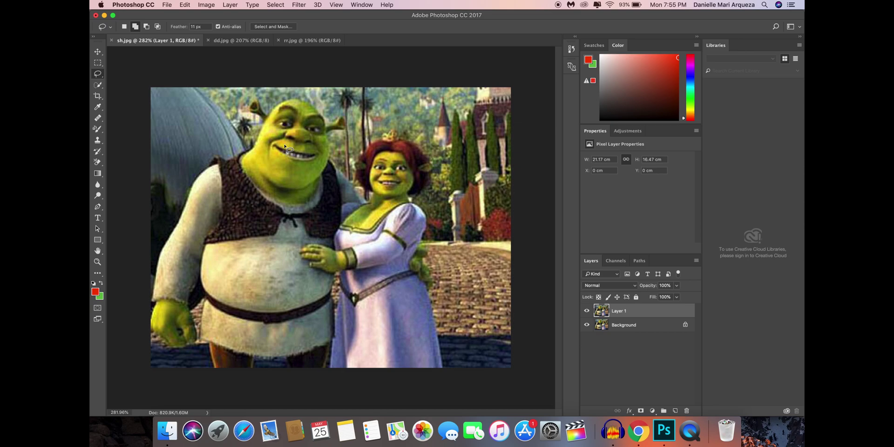
pyautogui.press('super+v')
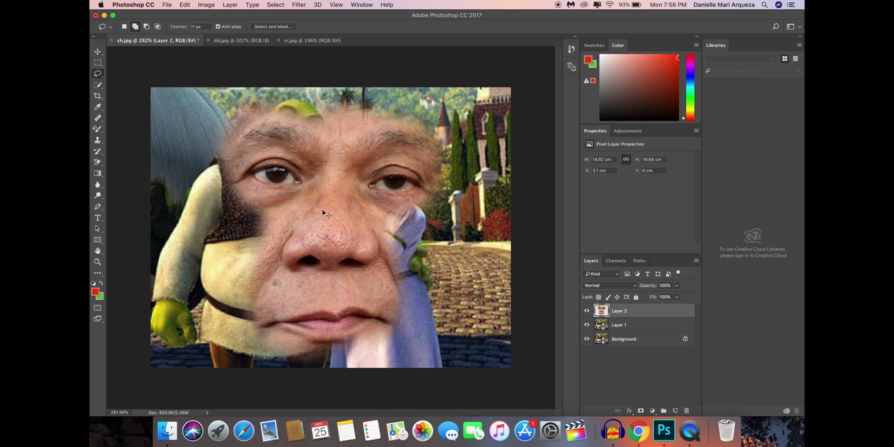
# Free-transform the pasted face, shrinking it to head size and moving it over Shrek's head.
pyautogui.press('super+t')
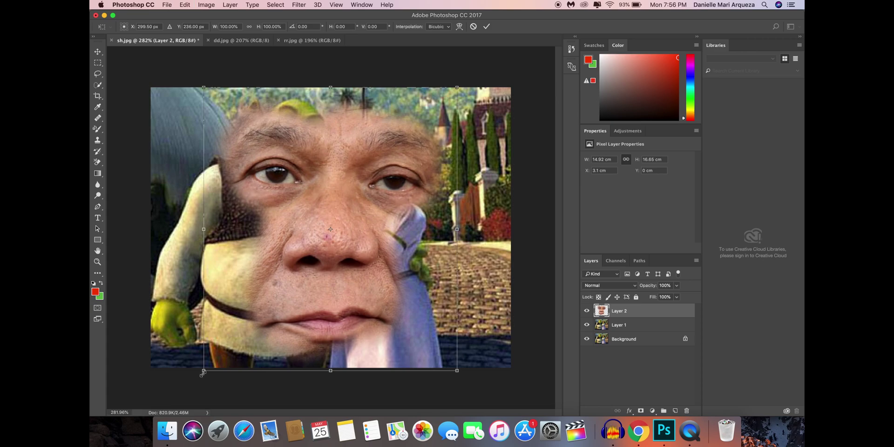
pyautogui.moveTo(253, 303); pyautogui.dragTo(255, 301)
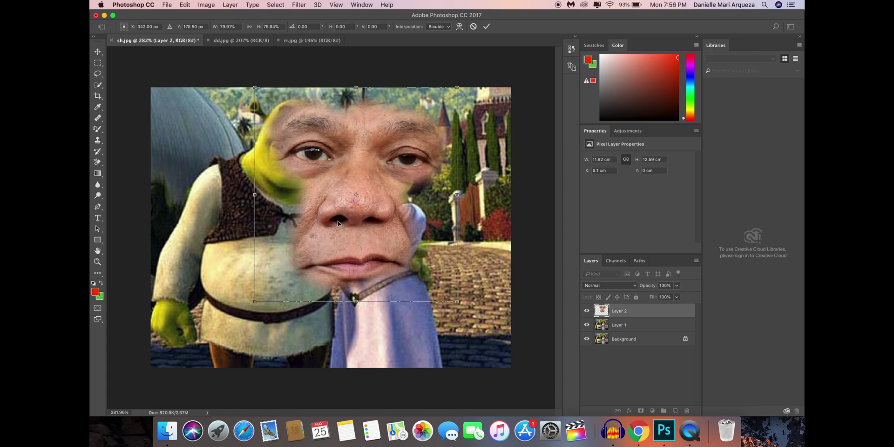
pyautogui.moveTo(349, 193)
pyautogui.mouseDown()
pyautogui.moveTo(342, 203)
pyautogui.moveTo(348, 188)
pyautogui.moveTo(377, 212)
pyautogui.mouseUp()
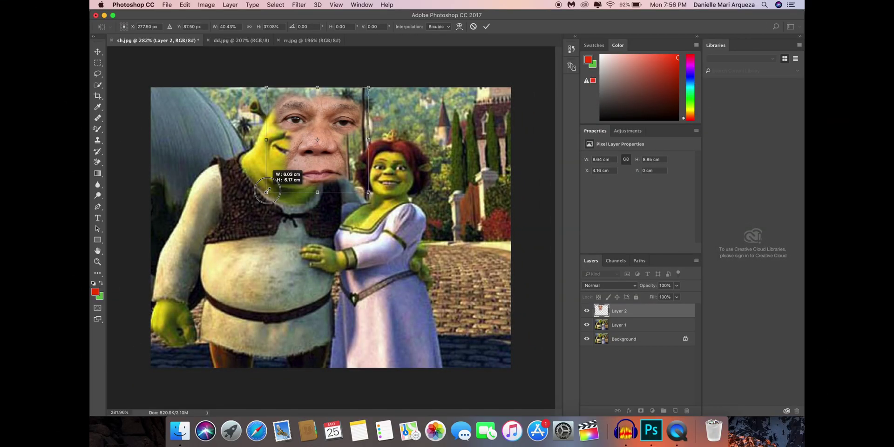
pyautogui.moveTo(277, 190)
pyautogui.mouseDown()
pyautogui.moveTo(301, 154)
pyautogui.moveTo(286, 176)
pyautogui.mouseUp()
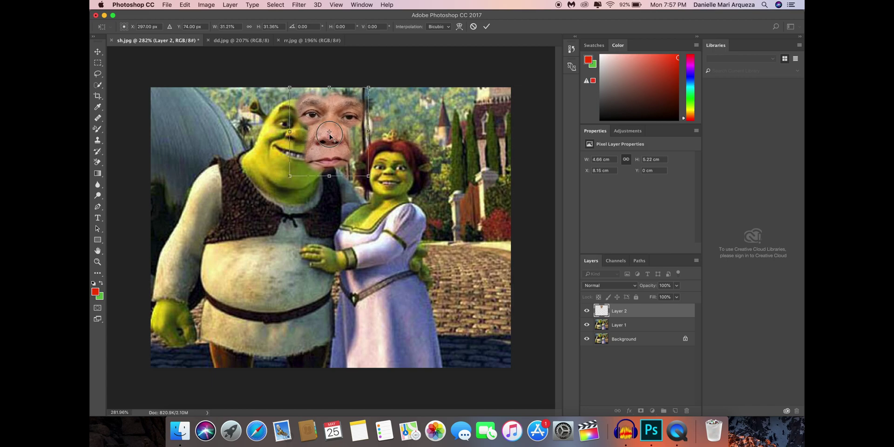
pyautogui.moveTo(325, 138)
pyautogui.mouseDown()
pyautogui.moveTo(332, 149)
pyautogui.moveTo(298, 159)
pyautogui.mouseUp()
# At 60% layer opacity, fine-tune the face's size, position and tilt to fit Shrek's head.
pyautogui.click(676, 285)
pyautogui.moveTo(678, 296); pyautogui.dragTo(660, 296)
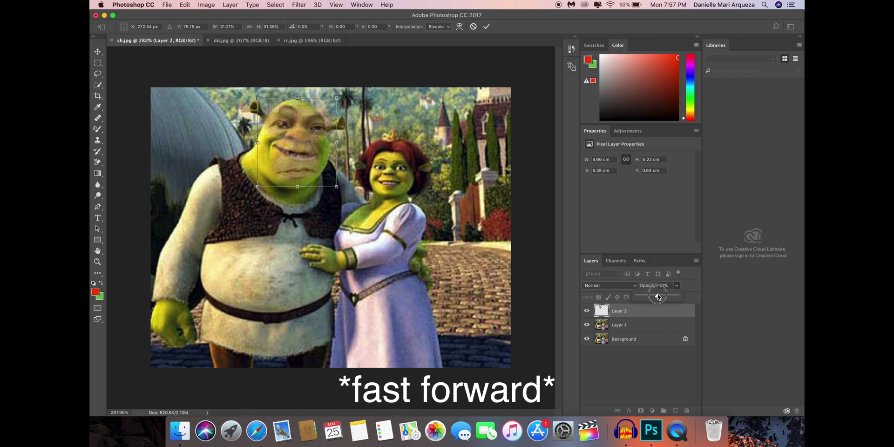
pyautogui.moveTo(257, 98); pyautogui.dragTo(268, 112)
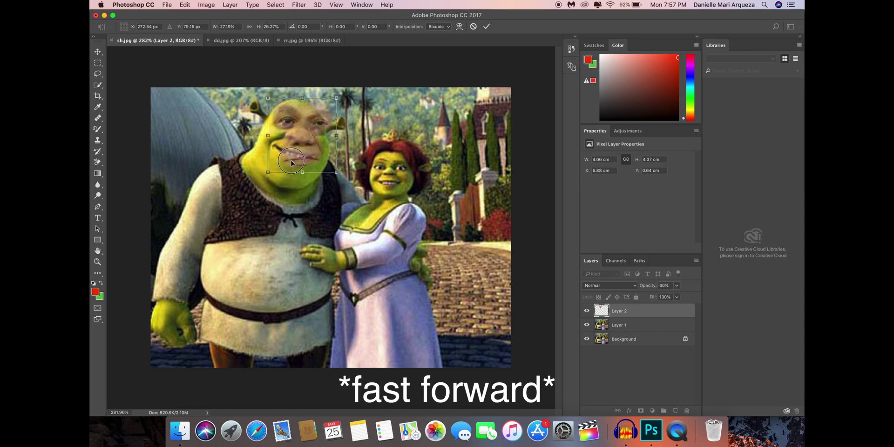
pyautogui.moveTo(296, 173); pyautogui.dragTo(290, 167)
pyautogui.moveTo(337, 184); pyautogui.dragTo(331, 188)
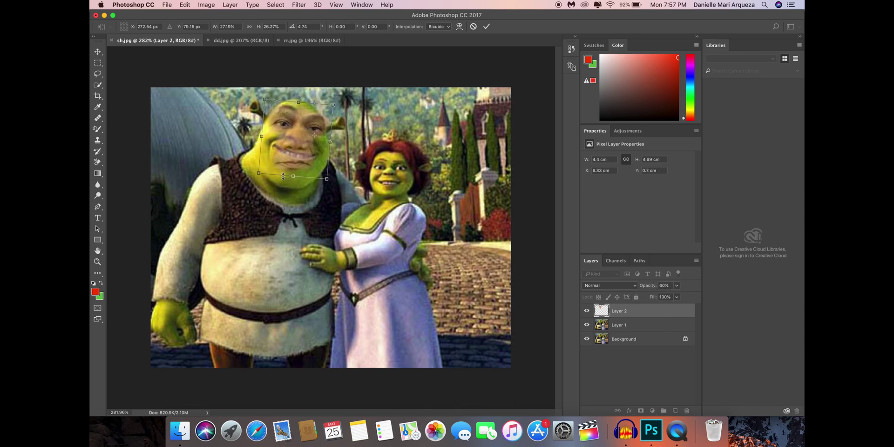
pyautogui.moveTo(293, 147); pyautogui.dragTo(296, 148)
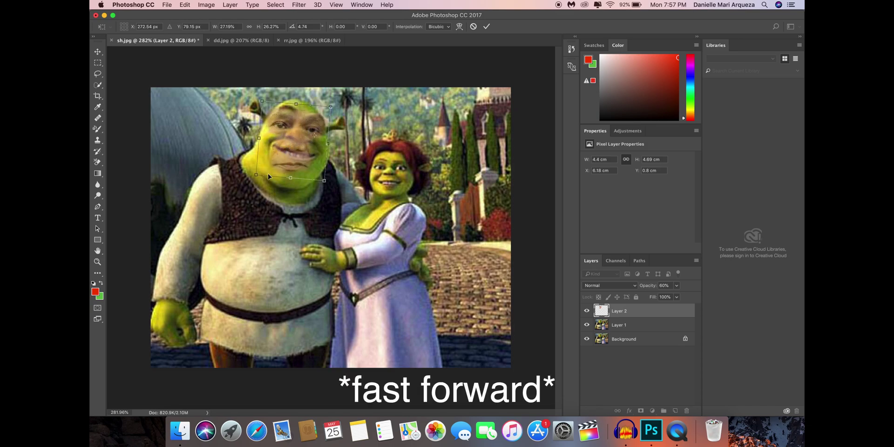
pyautogui.moveTo(263, 174); pyautogui.dragTo(256, 180)
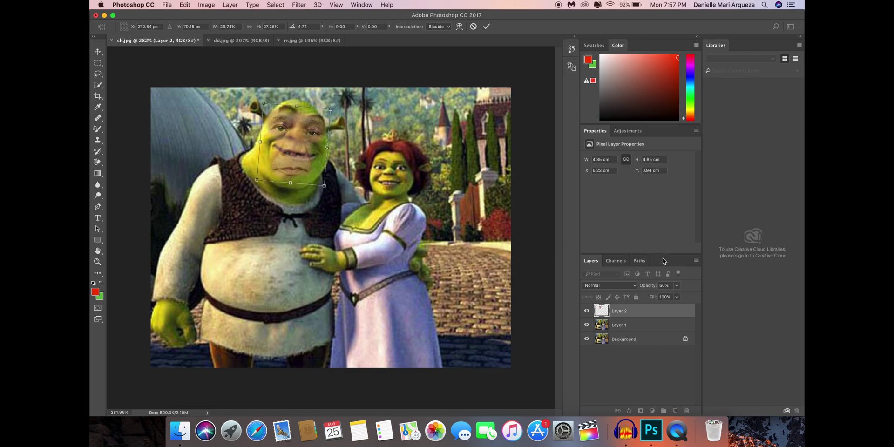
# Restore the face layer to 100% opacity.
pyautogui.click(677, 285)
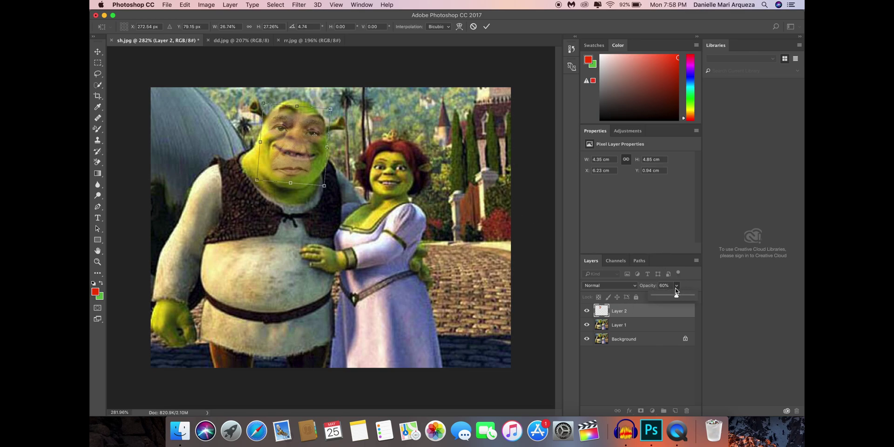
pyautogui.moveTo(676, 295); pyautogui.dragTo(711, 298)
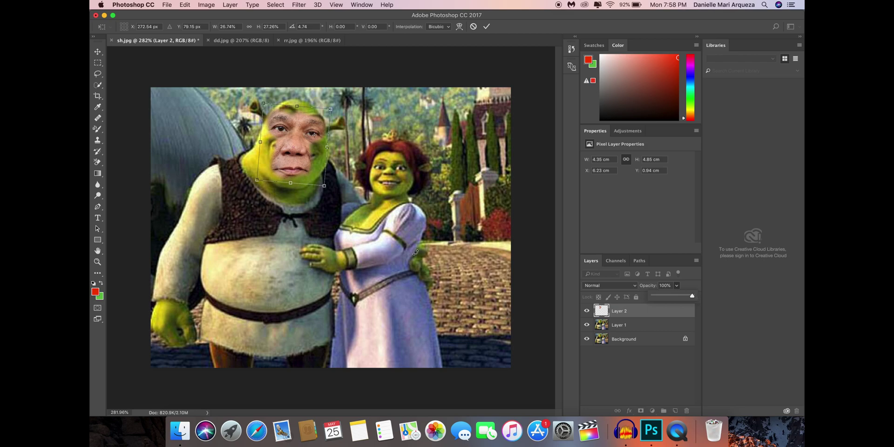
pyautogui.click(526, 189)
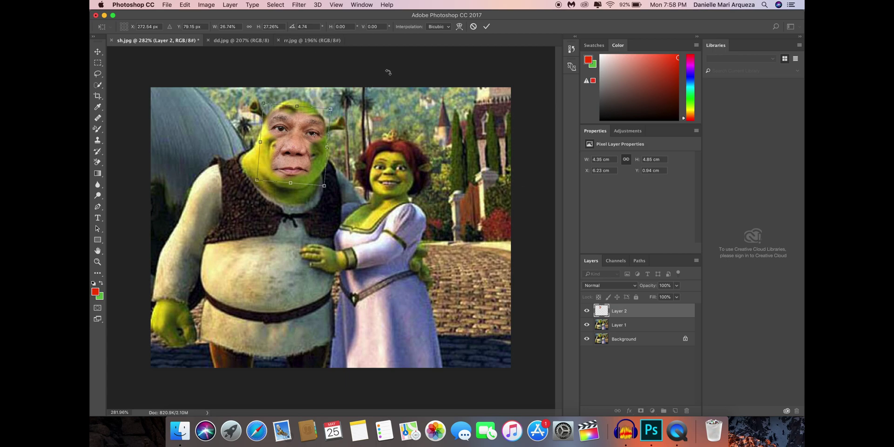
# Commit Shrek's new face, then lasso and copy the woman's face in rr.jpg.
pyautogui.press('Return')
pyautogui.press('l')
pyautogui.click(312, 40)
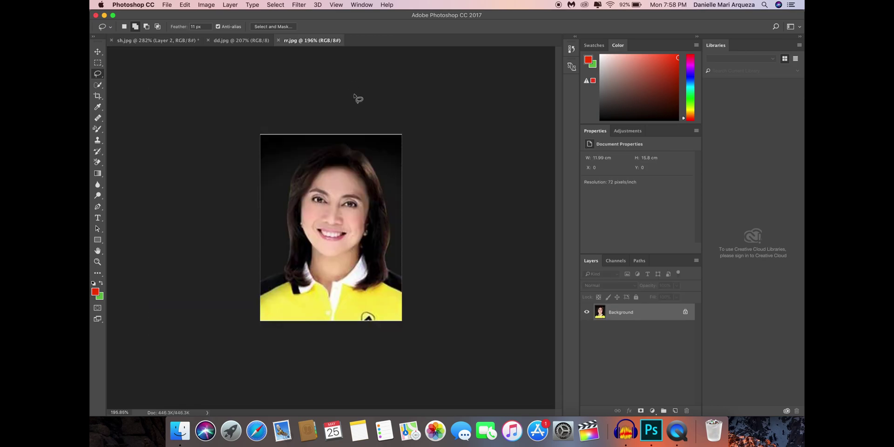
pyautogui.scroll(5, 332, 222)
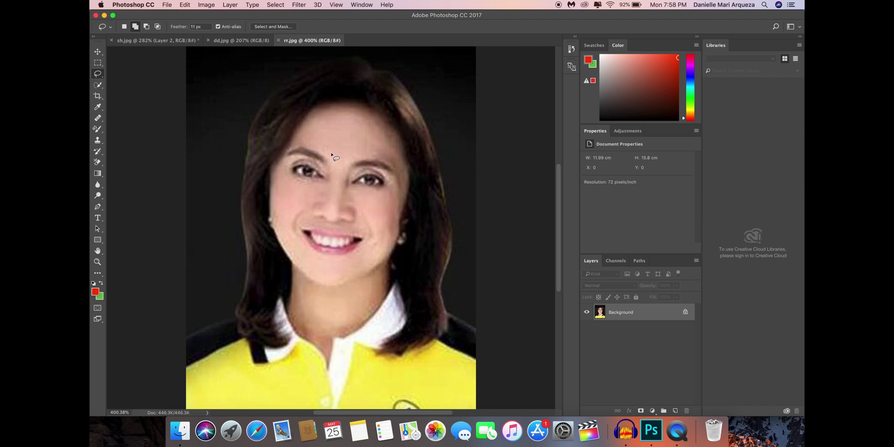
pyautogui.moveTo(332, 152)
pyautogui.mouseDown()
pyautogui.moveTo(290, 145)
pyautogui.moveTo(283, 154)
pyautogui.moveTo(293, 241)
pyautogui.moveTo(366, 209)
pyautogui.moveTo(396, 179)
pyautogui.moveTo(401, 154)
pyautogui.mouseUp()
pyautogui.hotkey('ctrl', 'c')
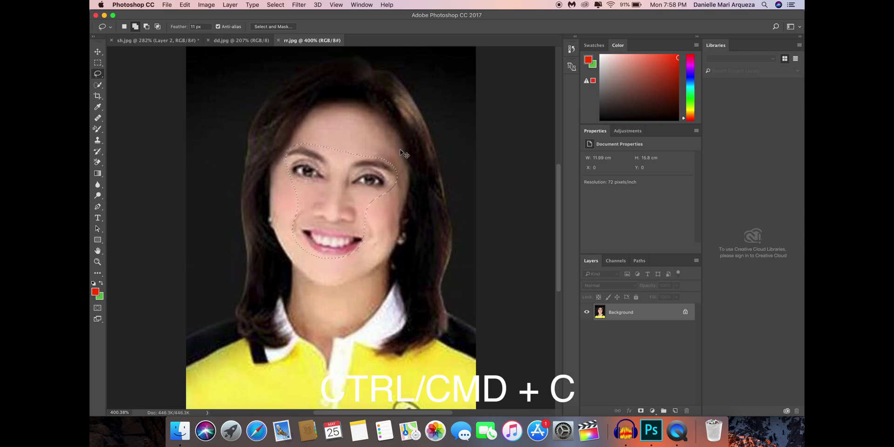
# Paste the woman's face into sh.jpg, scale it to about 45%, and move it onto Fiona.
pyautogui.click(145, 41)
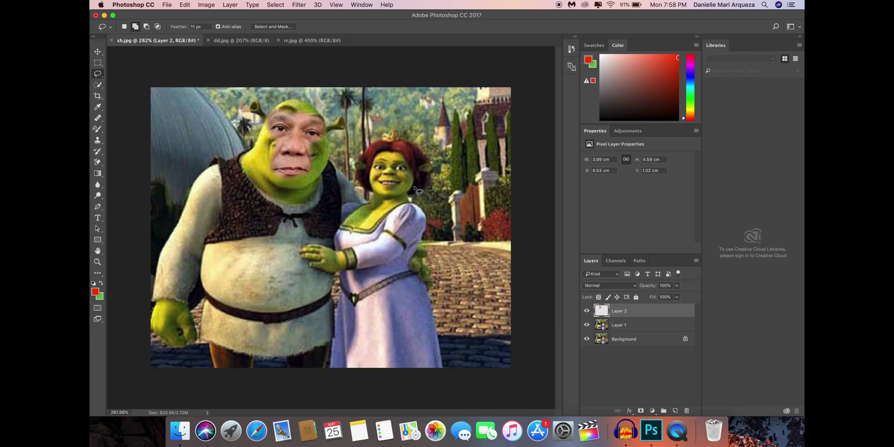
pyautogui.hotkey('ctrl', 'v')
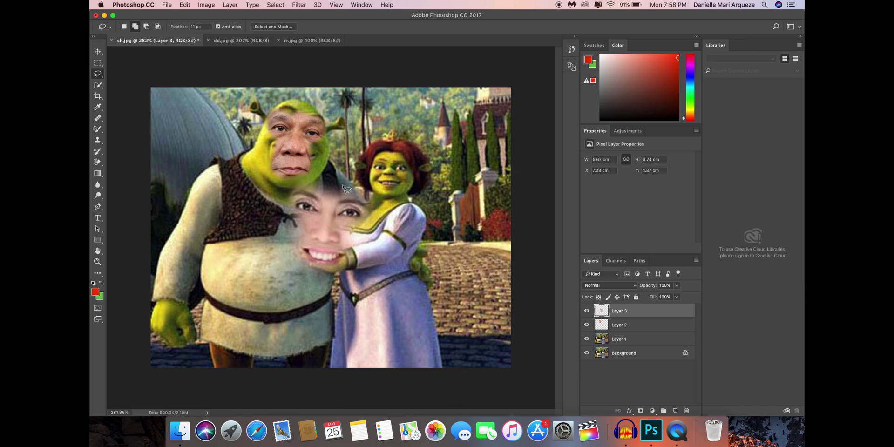
pyautogui.hotkey('ctrl', 't')
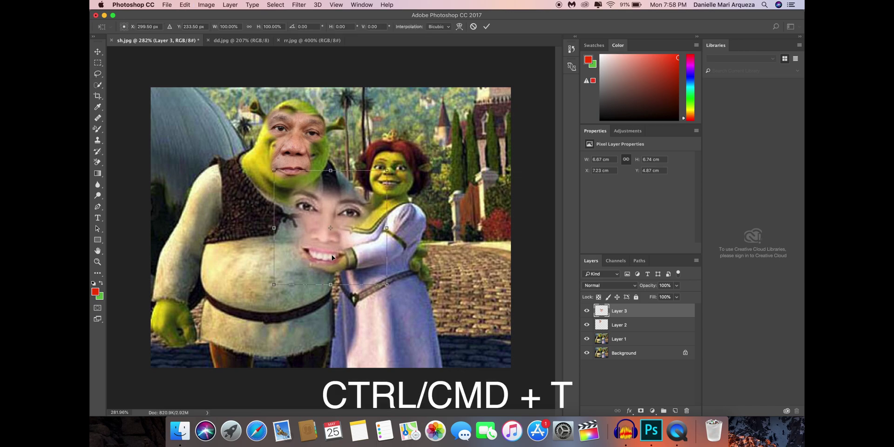
pyautogui.moveTo(281, 291); pyautogui.dragTo(378, 189)
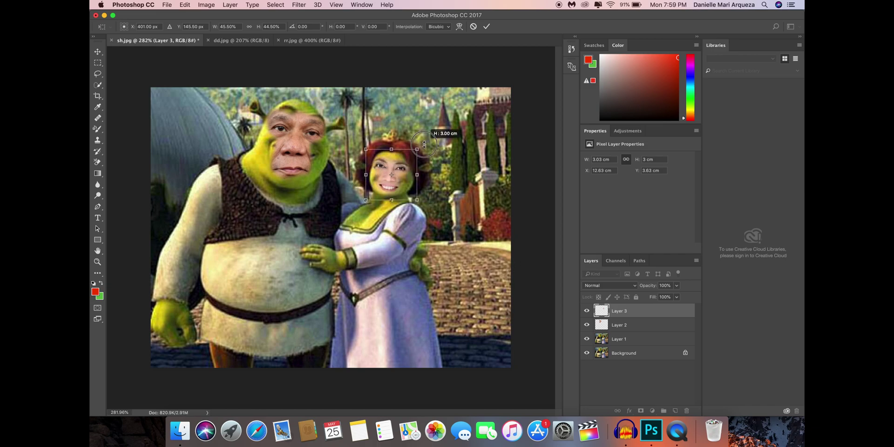
pyautogui.moveTo(422, 138); pyautogui.dragTo(425, 141)
# With lowered opacity, adjust the face's tilt and height to Fiona, then restore full opacity.
pyautogui.moveTo(677, 285); pyautogui.dragTo(667, 298)
pyautogui.moveTo(422, 142); pyautogui.dragTo(419, 140)
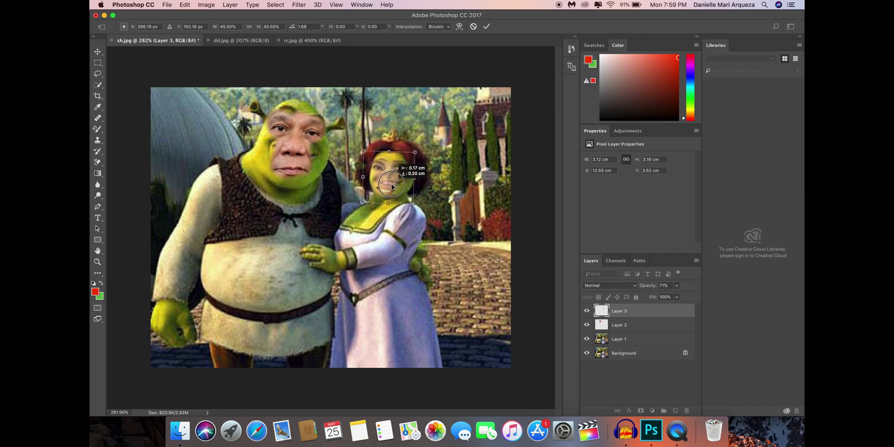
pyautogui.moveTo(388, 204); pyautogui.dragTo(389, 203)
pyautogui.scroll(5, 426, 215)
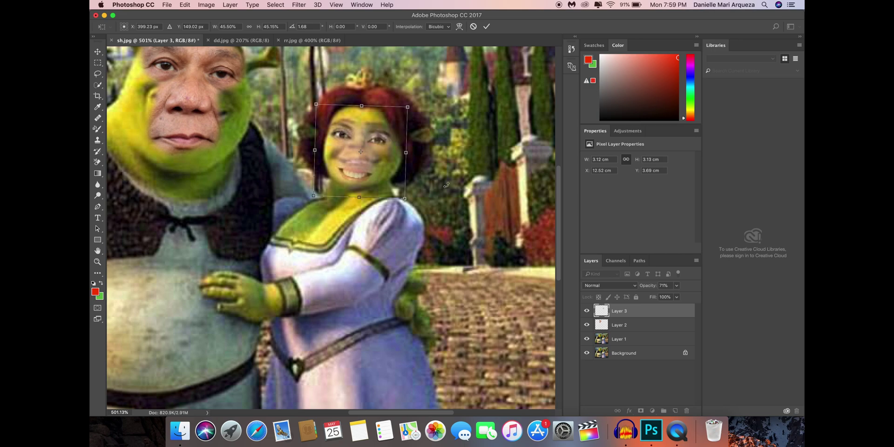
pyautogui.scroll(-5, 391, 160)
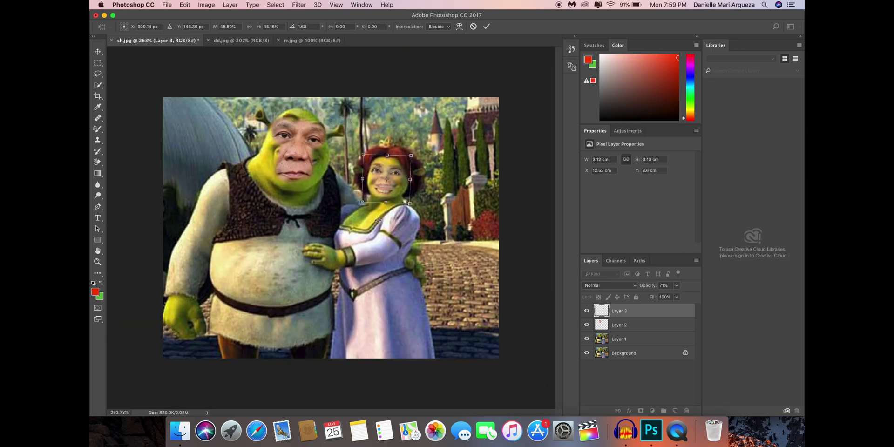
pyautogui.click(677, 285)
pyautogui.moveTo(676, 296); pyautogui.dragTo(700, 295)
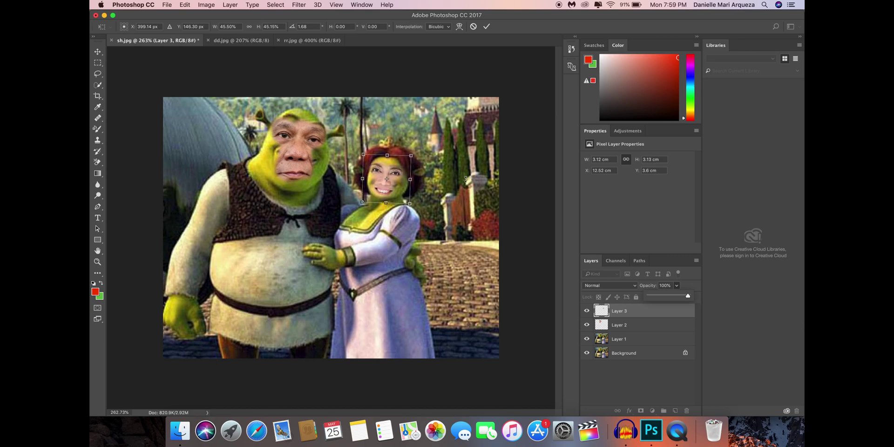
pyautogui.click(503, 194)
pyautogui.scroll(2, 311, 173)
pyautogui.scroll(2, 311, 172)
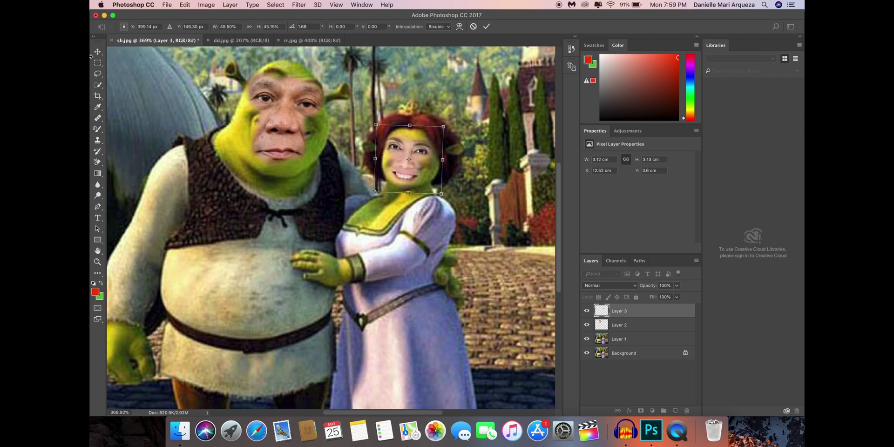
pyautogui.click(99, 106)
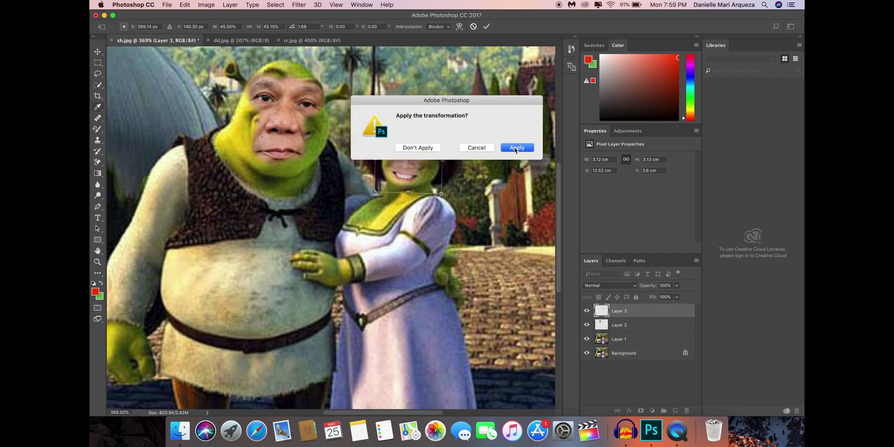
# Apply Fiona's face transform and eyedropper Shrek's green cheek as the foreground colour.
pyautogui.click(515, 148)
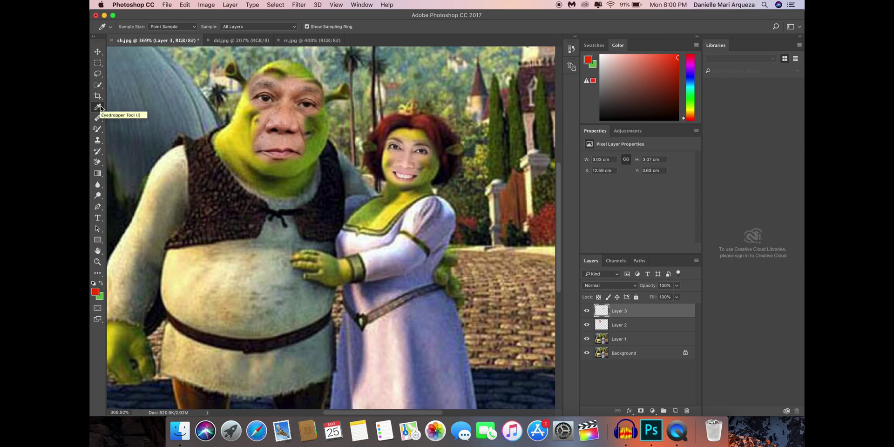
pyautogui.rightClick(101, 107)
pyautogui.click(126, 106)
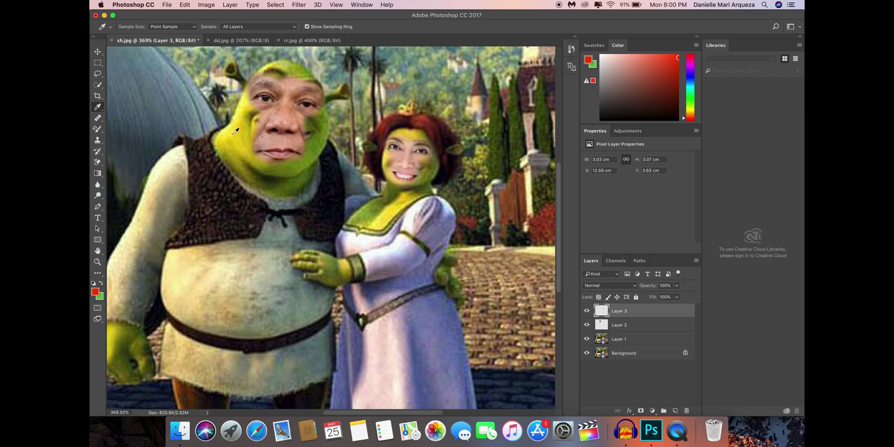
pyautogui.click(320, 141)
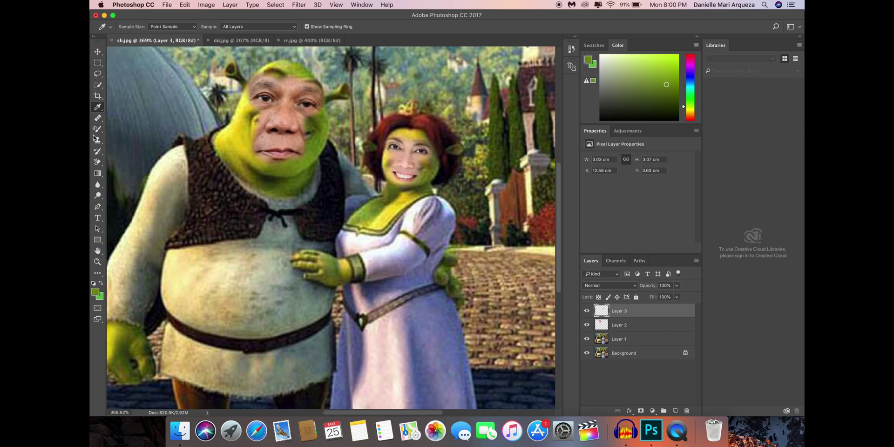
pyautogui.click(98, 131)
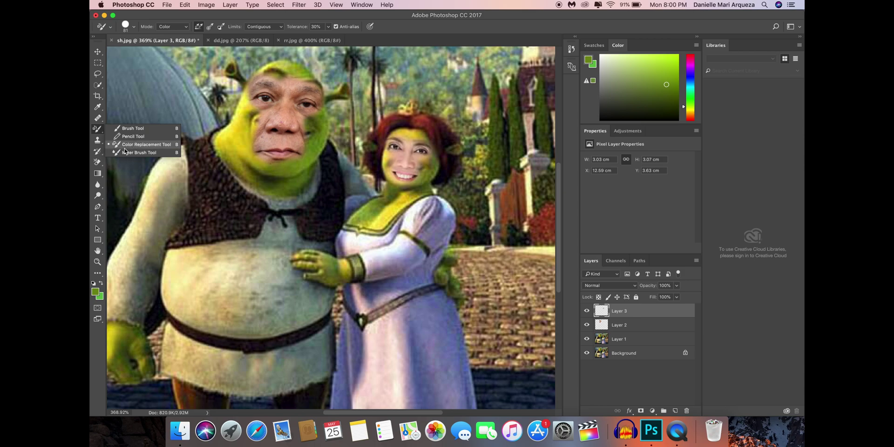
# Choose the Color Replacement Tool from the brush tool group.
pyautogui.click(125, 149)
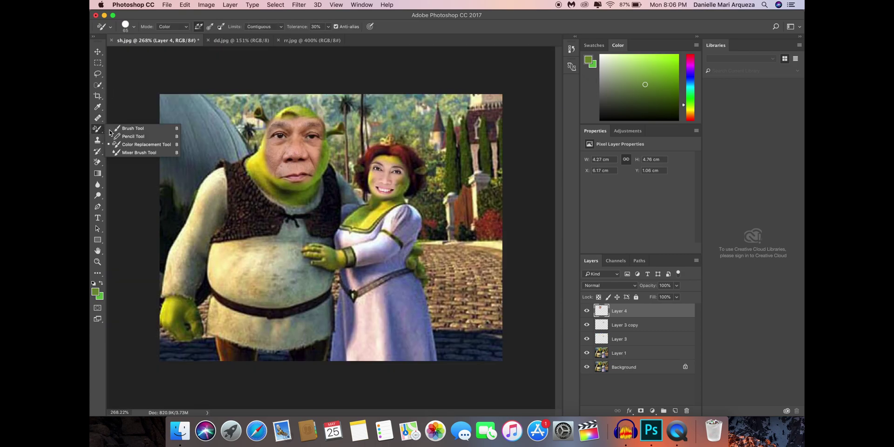
# Switch to the Brush Tool, try a green stroke on Shrek's forehead, and undo it.
pyautogui.click(115, 128)
pyautogui.scroll(2, 272, 118)
pyautogui.scroll(2, 272, 118)
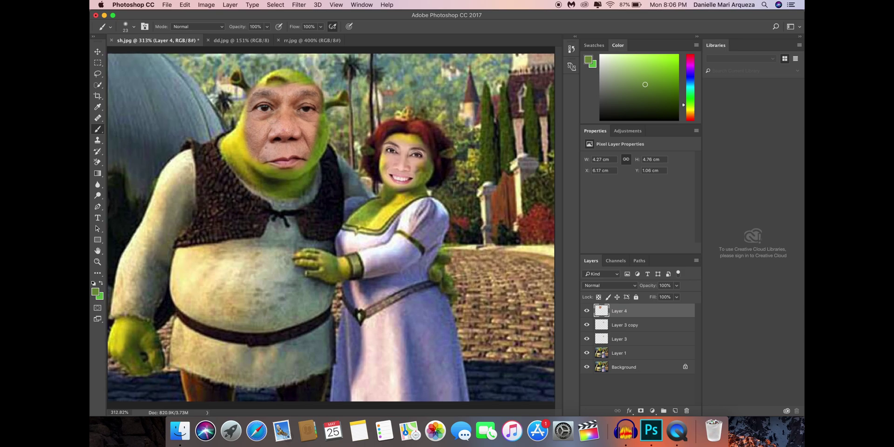
pyautogui.scroll(2, 272, 118)
pyautogui.scroll(2, 272, 118)
pyautogui.scroll(2, 288, 88)
pyautogui.scroll(1, 288, 89)
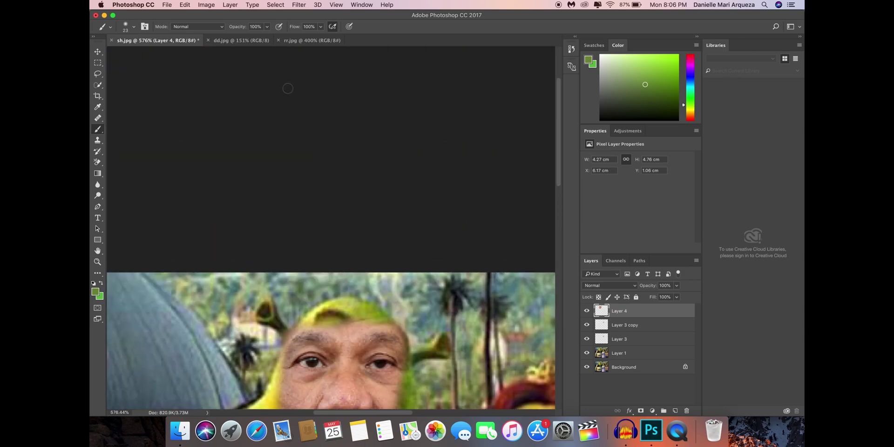
pyautogui.scroll(1, 288, 89)
pyautogui.scroll(1, 287, 89)
pyautogui.scroll(-2, 288, 88)
pyautogui.scroll(-1, 287, 88)
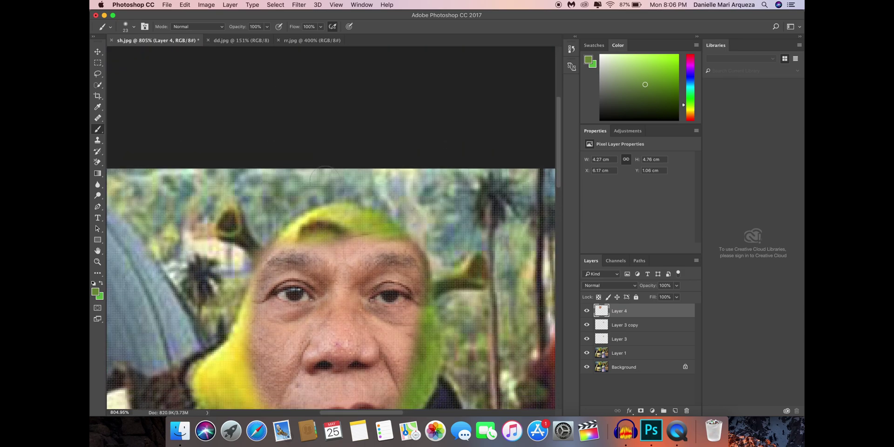
pyautogui.moveTo(321, 218); pyautogui.dragTo(327, 226)
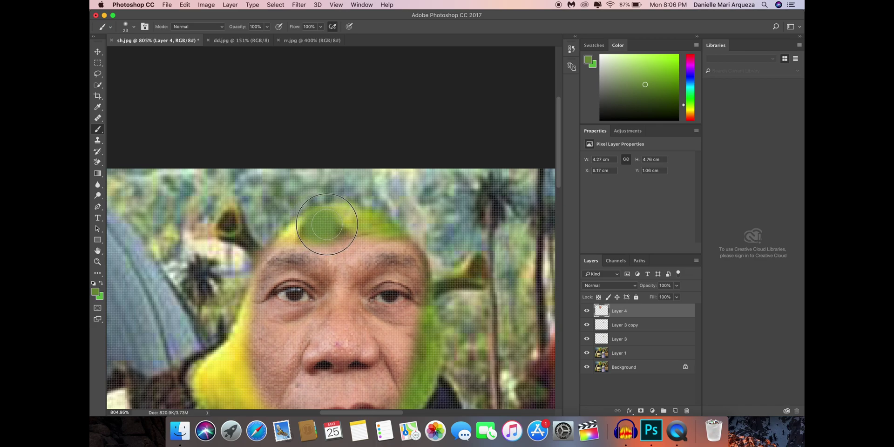
pyautogui.press('super+t')
pyautogui.press('super+z')
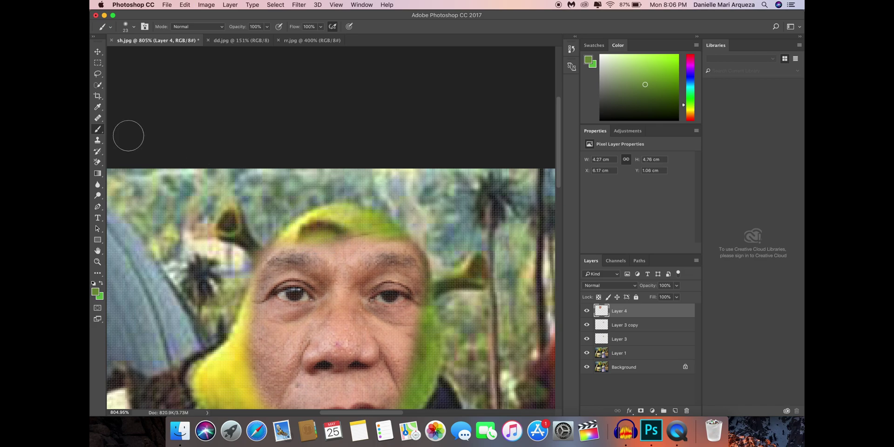
# Sample the yellow-green skin and paint it over the forehead with a 14 px brush.
pyautogui.click(98, 107)
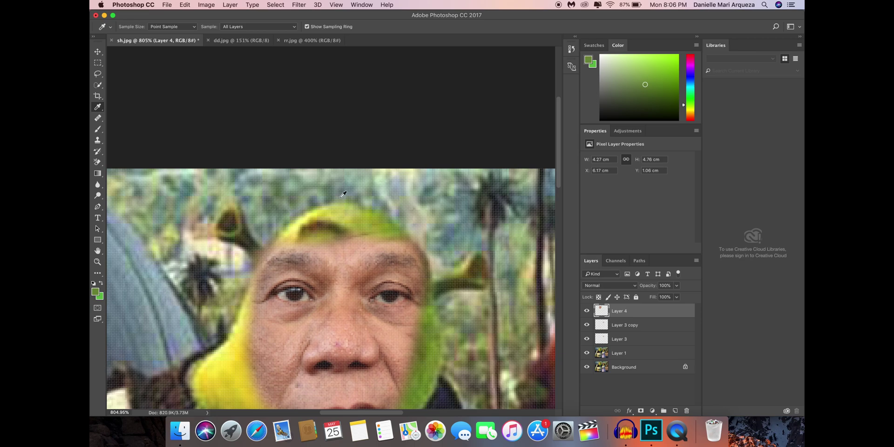
pyautogui.click(345, 216)
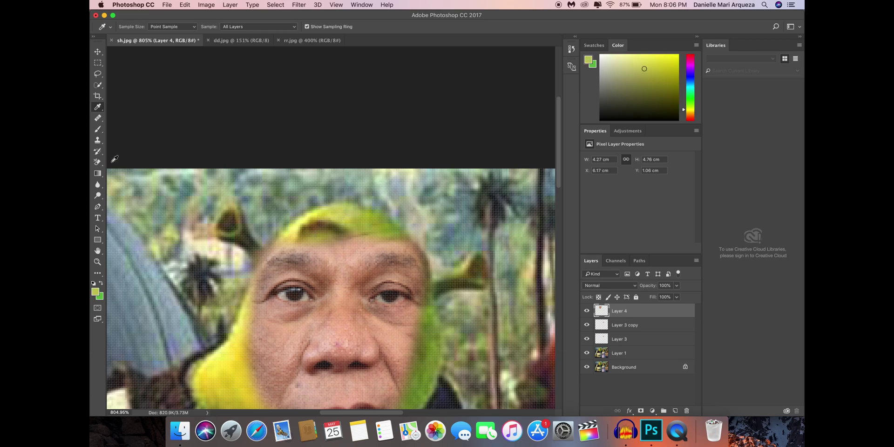
pyautogui.click(97, 129)
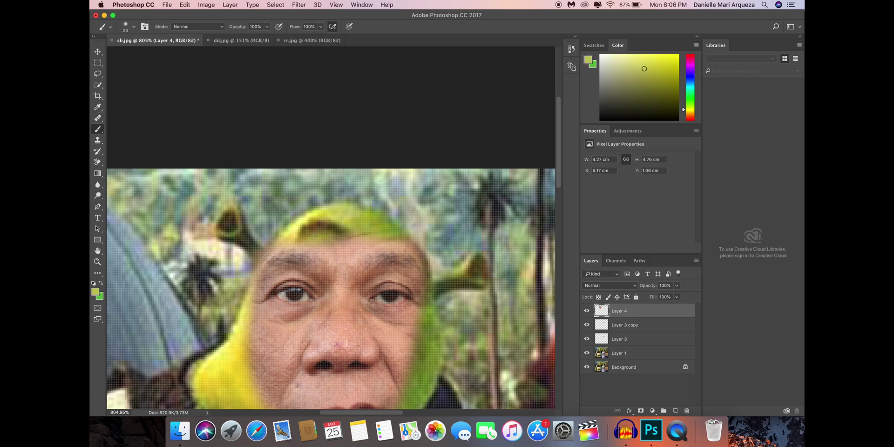
pyautogui.click(134, 29)
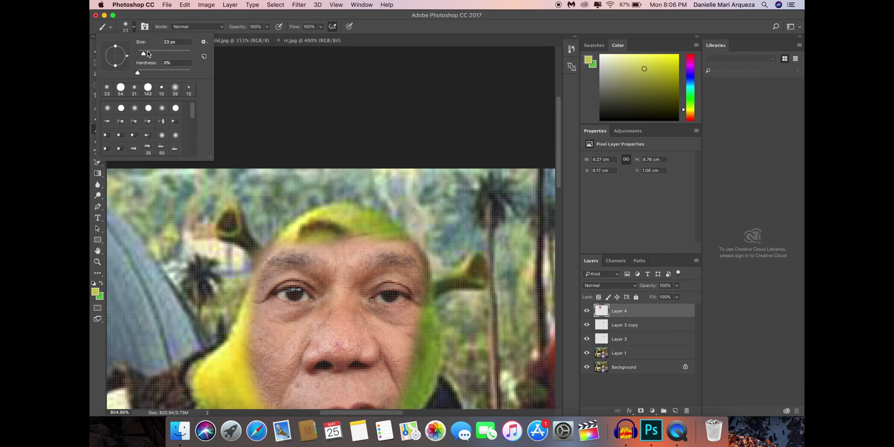
pyautogui.moveTo(146, 53); pyautogui.dragTo(141, 54)
pyautogui.click(304, 94)
pyautogui.moveTo(308, 228)
pyautogui.mouseDown()
pyautogui.moveTo(343, 223)
pyautogui.moveTo(298, 231)
pyautogui.mouseUp()
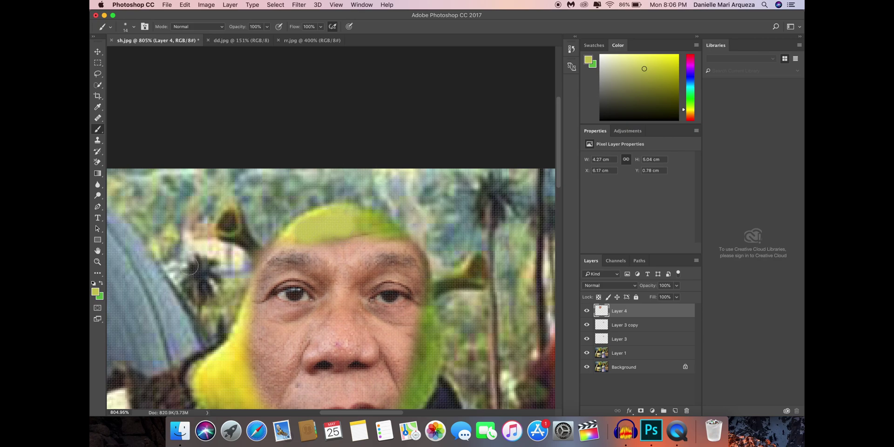
pyautogui.scroll(-2, 190, 261)
# Sample the green from Shrek's head and brush it higher over the top of the forehead.
pyautogui.scroll(-2, 188, 252)
pyautogui.scroll(-3, 186, 245)
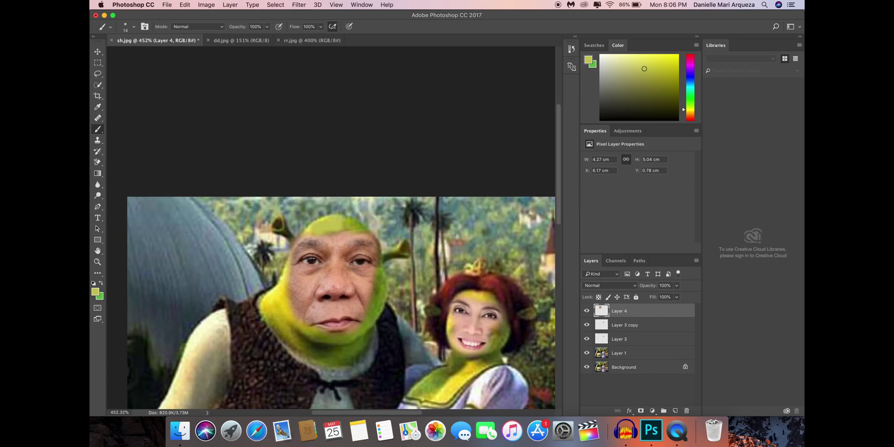
pyautogui.scroll(-2, 186, 242)
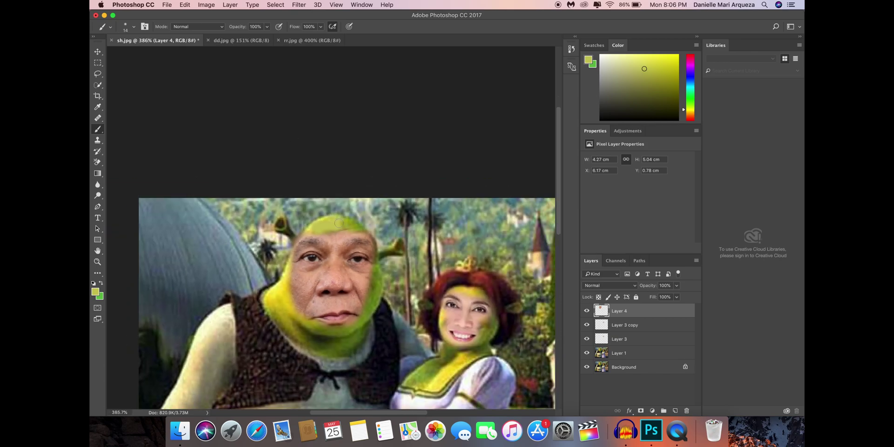
pyautogui.click(98, 107)
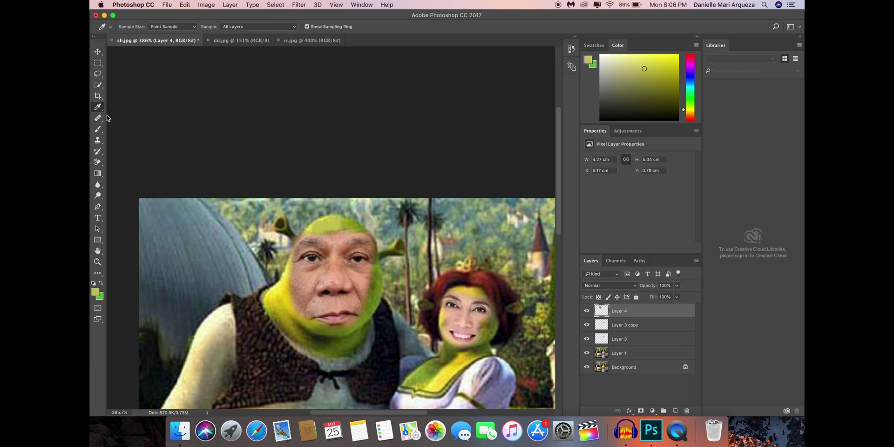
pyautogui.click(312, 226)
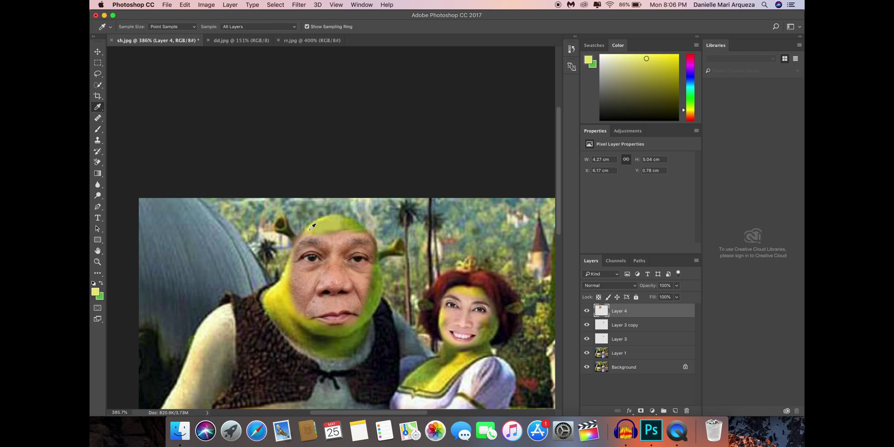
pyautogui.click(97, 130)
pyautogui.scroll(2, 287, 198)
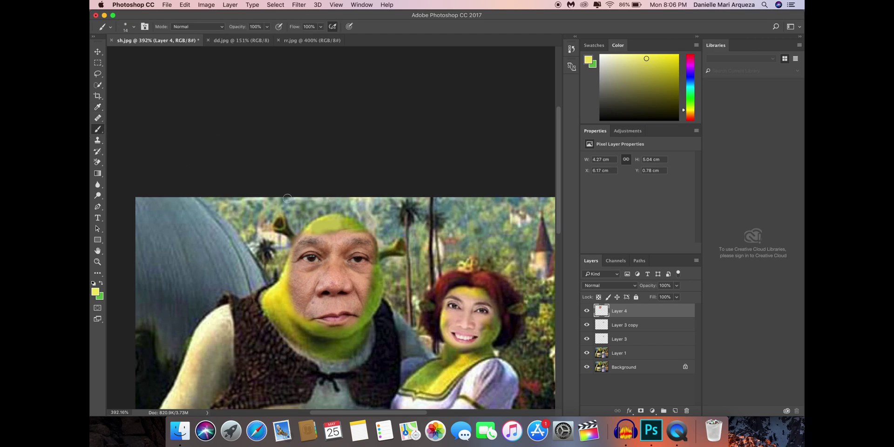
pyautogui.scroll(2, 287, 197)
pyautogui.scroll(3, 288, 198)
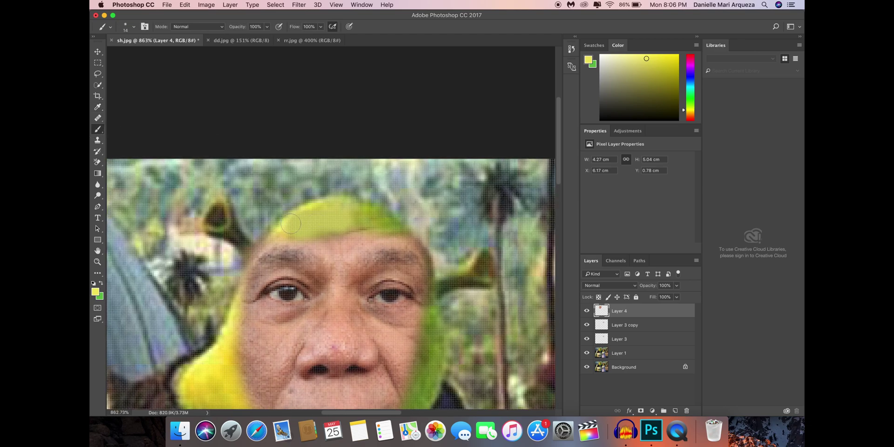
pyautogui.click(293, 225)
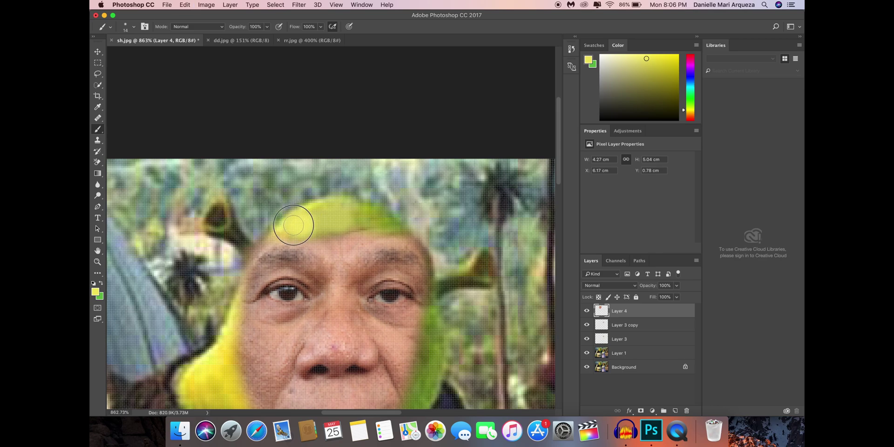
pyautogui.moveTo(293, 225); pyautogui.dragTo(305, 214)
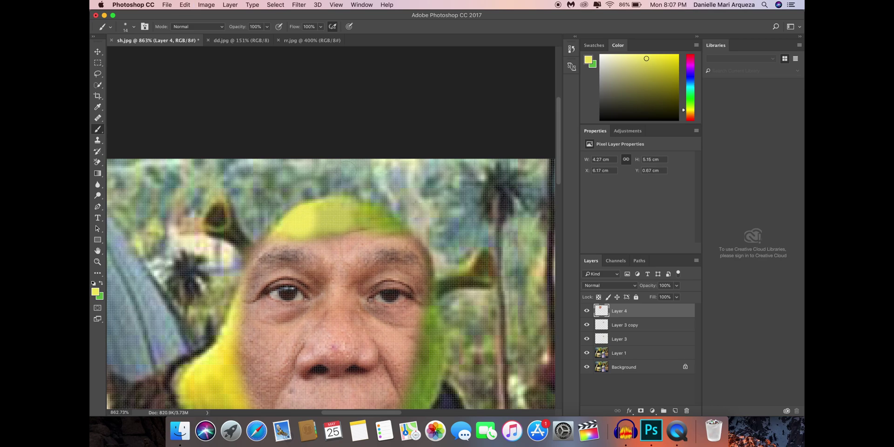
pyautogui.scroll(-1, 345, 171)
pyautogui.scroll(-1, 343, 171)
pyautogui.scroll(-1, 341, 171)
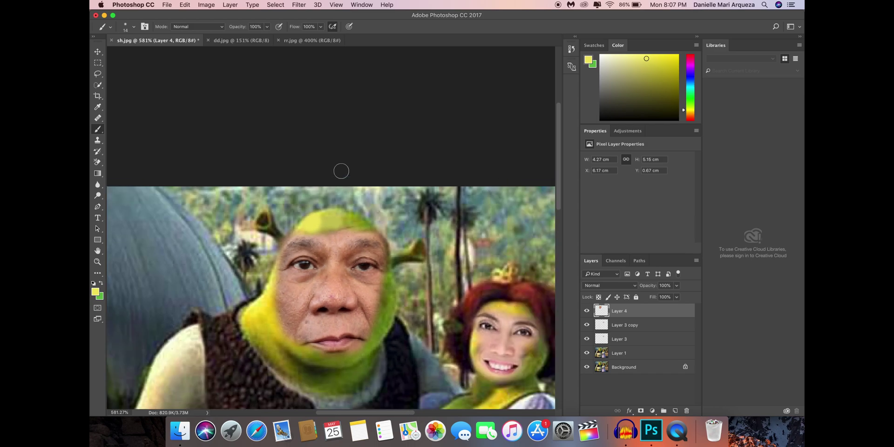
pyautogui.scroll(-2, 340, 171)
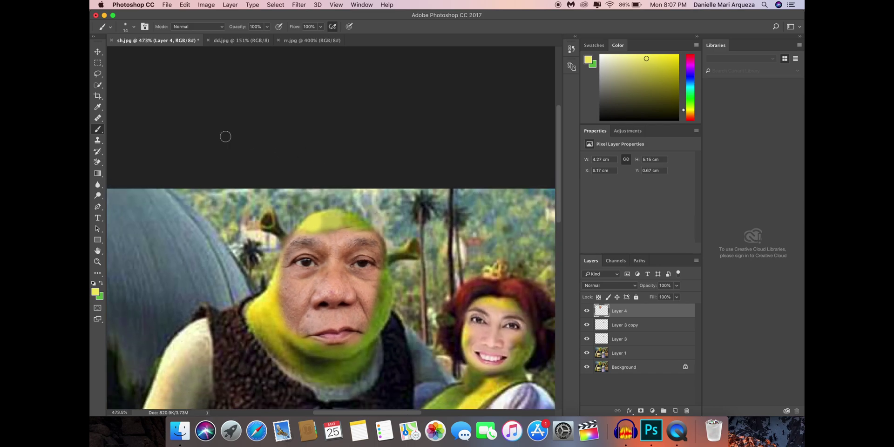
# Using the Color Replacement Tool with Shrek's cheek green, recolour his face from forehead to chin.
pyautogui.click(99, 122)
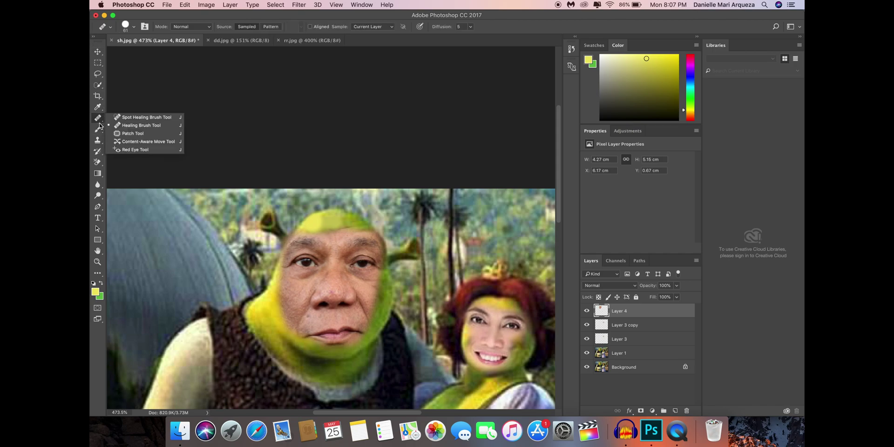
pyautogui.click(98, 129)
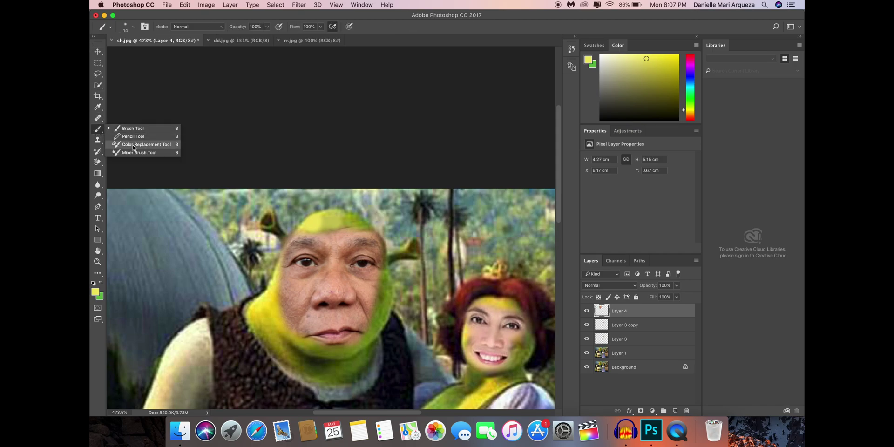
pyautogui.click(133, 145)
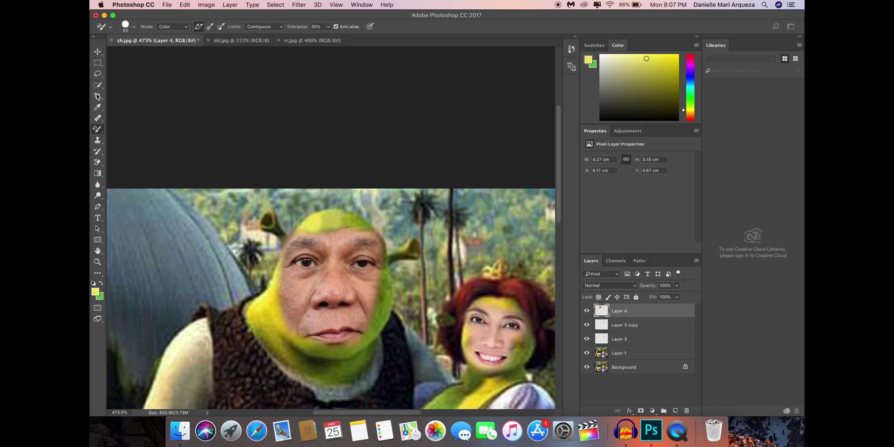
pyautogui.click(98, 107)
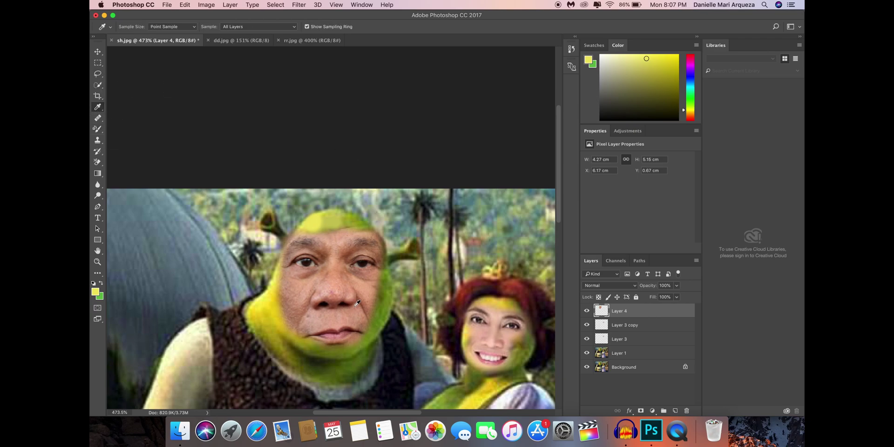
pyautogui.click(381, 312)
pyautogui.click(97, 129)
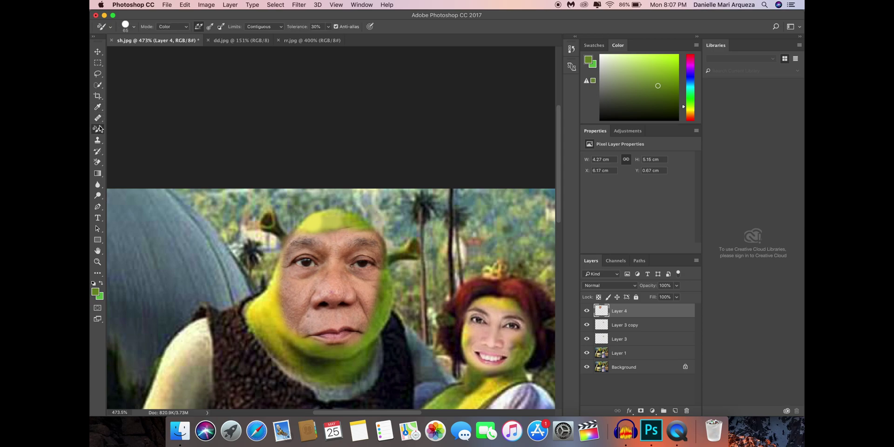
pyautogui.moveTo(314, 253)
pyautogui.mouseDown()
pyautogui.moveTo(303, 347)
pyautogui.moveTo(331, 246)
pyautogui.moveTo(373, 288)
pyautogui.moveTo(364, 331)
pyautogui.mouseUp()
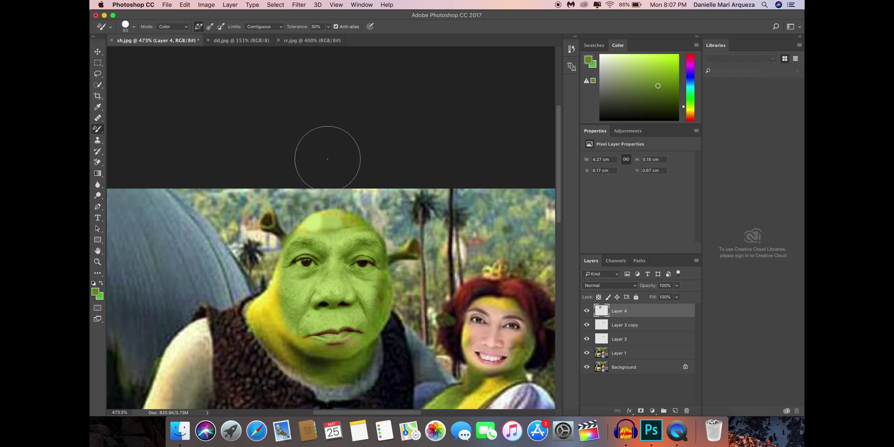
pyautogui.scroll(-5, 362, 219)
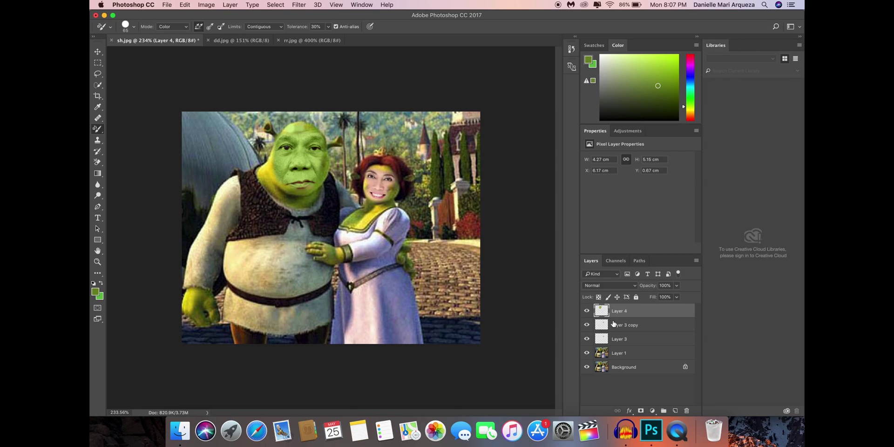
# On Layer 3, sample the yellow tone from Fiona's face as the colour.
pyautogui.click(603, 337)
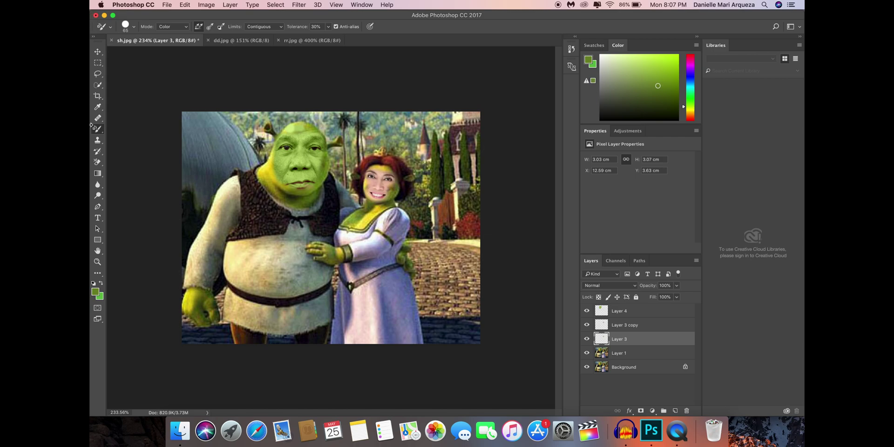
pyautogui.click(97, 107)
pyautogui.scroll(1, 363, 173)
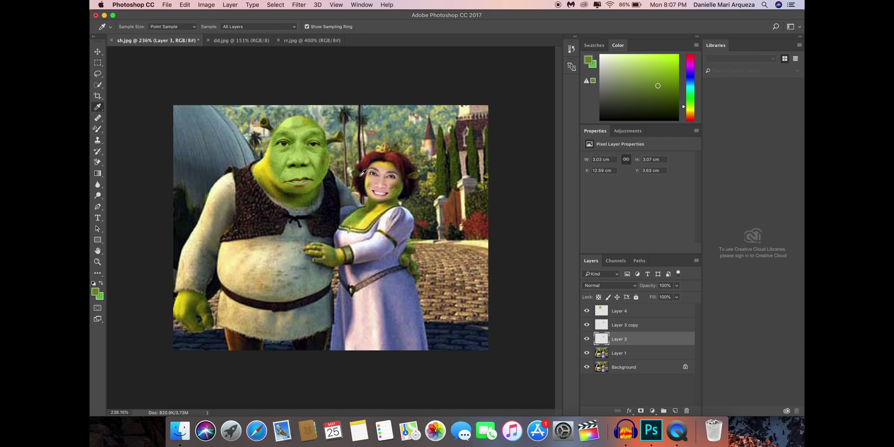
pyautogui.scroll(3, 362, 172)
pyautogui.scroll(2, 363, 173)
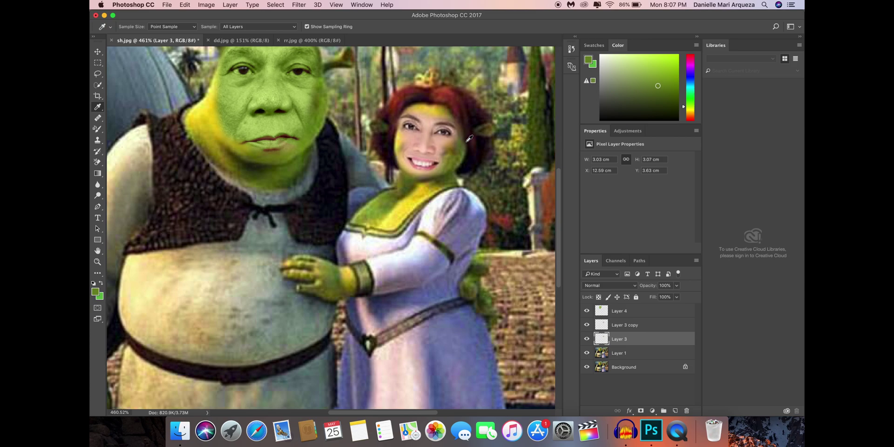
pyautogui.click(401, 143)
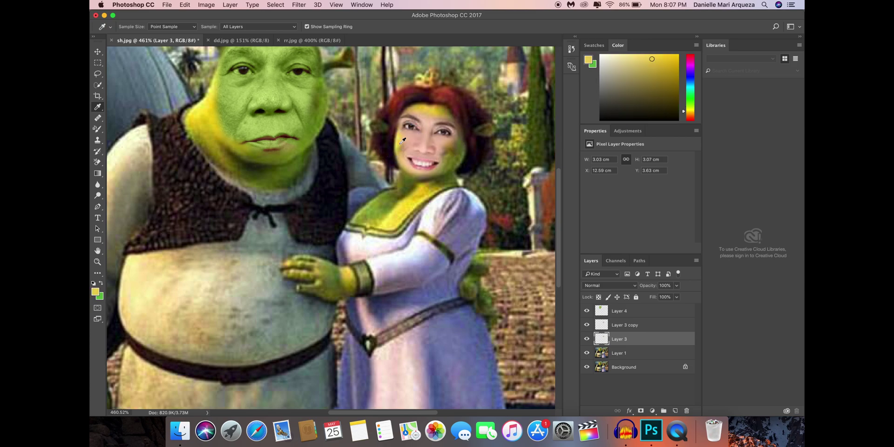
# Set up Color Replacement painting on Layer 3 copy, zoomed out to the whole image.
pyautogui.click(97, 129)
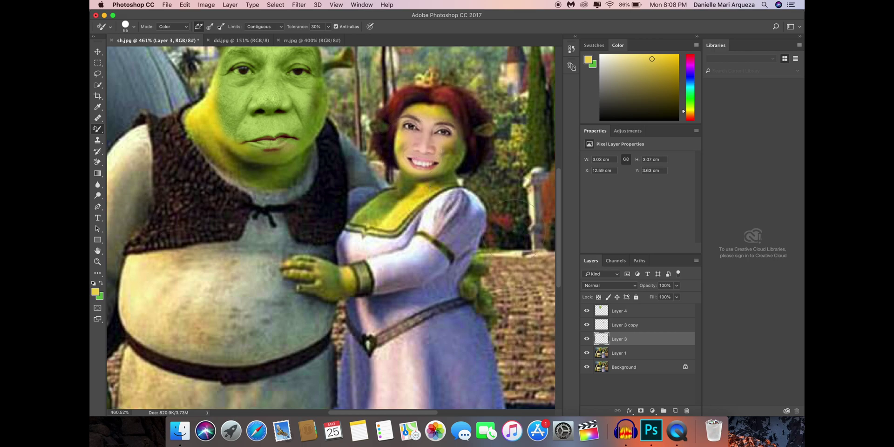
pyautogui.click(609, 326)
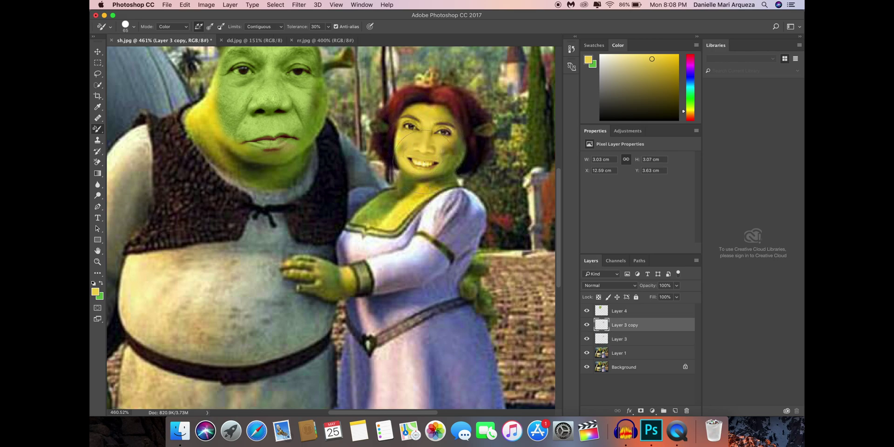
pyautogui.scroll(-3, 421, 163)
pyautogui.scroll(-3, 422, 163)
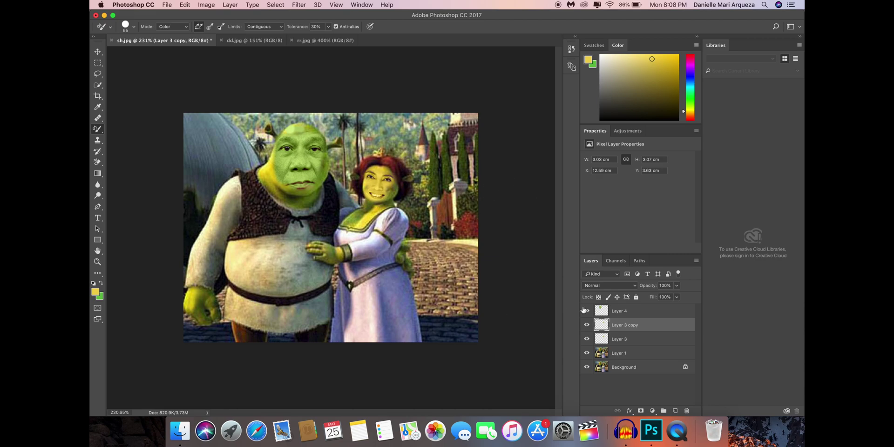
# On Layer 4, retint Shrek's face's left side, shrink it to about 93%, and nudge it right-down.
pyautogui.click(602, 311)
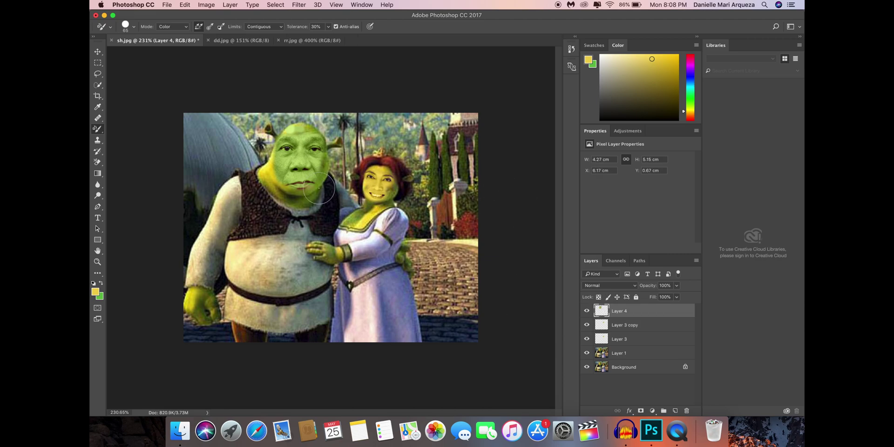
pyautogui.moveTo(318, 188)
pyautogui.mouseDown()
pyautogui.moveTo(275, 167)
pyautogui.moveTo(309, 110)
pyautogui.moveTo(296, 182)
pyautogui.mouseUp()
pyautogui.hotkey('ctrl', 't')
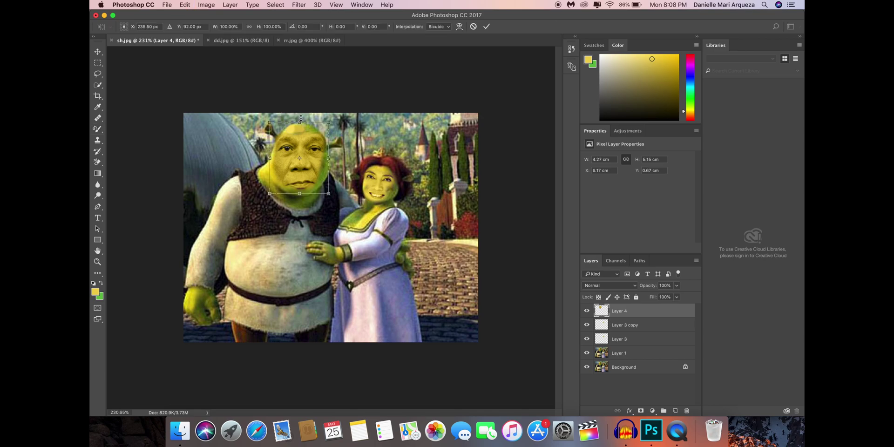
pyautogui.moveTo(269, 193); pyautogui.dragTo(274, 190)
pyautogui.moveTo(300, 163); pyautogui.dragTo(294, 164)
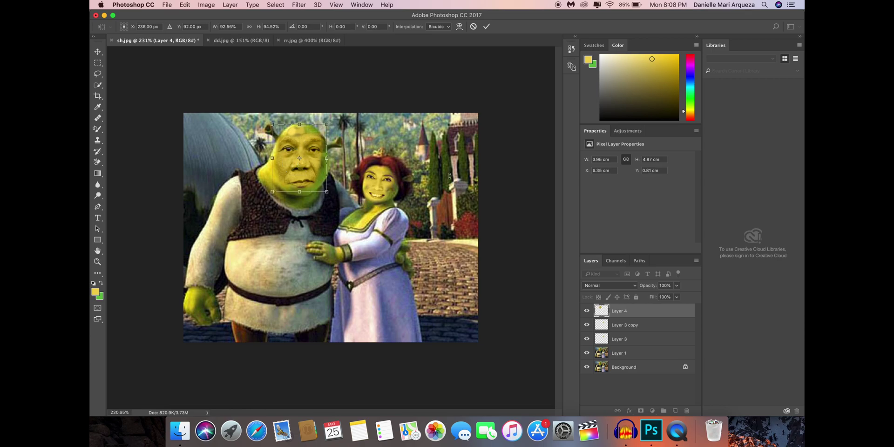
# Apply the face's new size and position, then discard a trial yellow stroke on Shrek's cheek.
pyautogui.press('Return')
pyautogui.press('b')
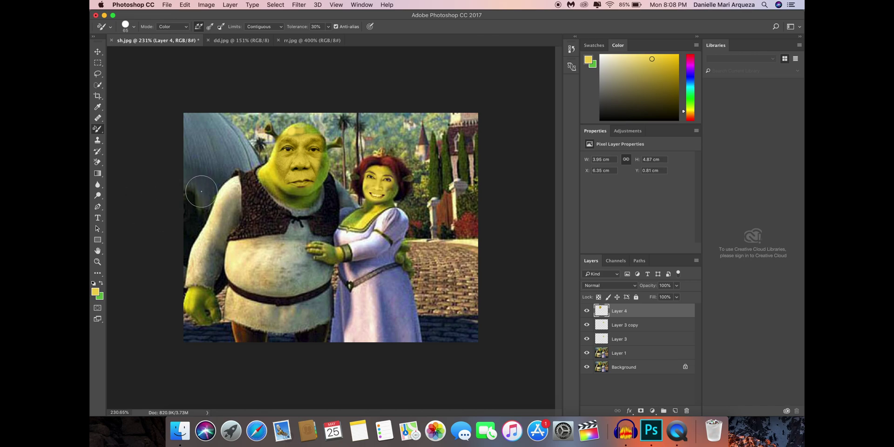
pyautogui.scroll(5, 201, 191)
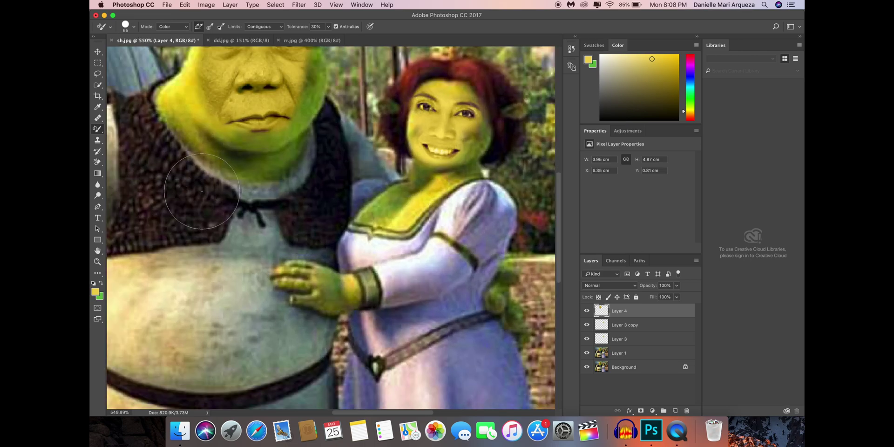
pyautogui.scroll(3, 201, 191)
pyautogui.scroll(4, 201, 191)
pyautogui.scroll(2, 202, 191)
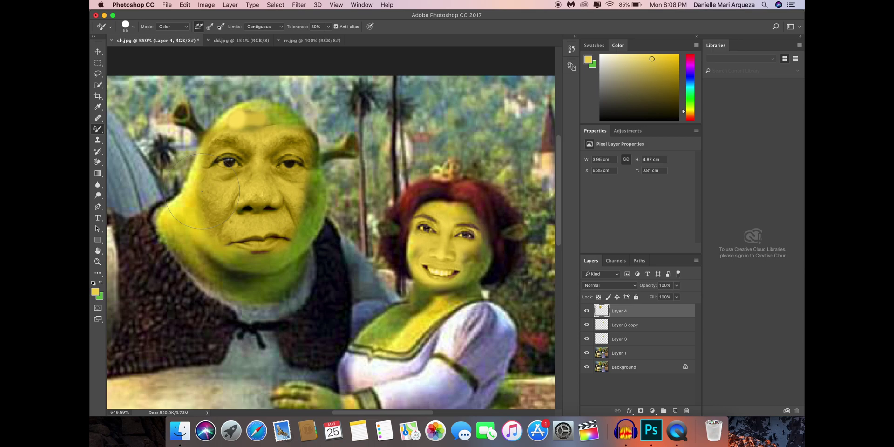
pyautogui.press('b')
pyautogui.moveTo(318, 151); pyautogui.dragTo(293, 240)
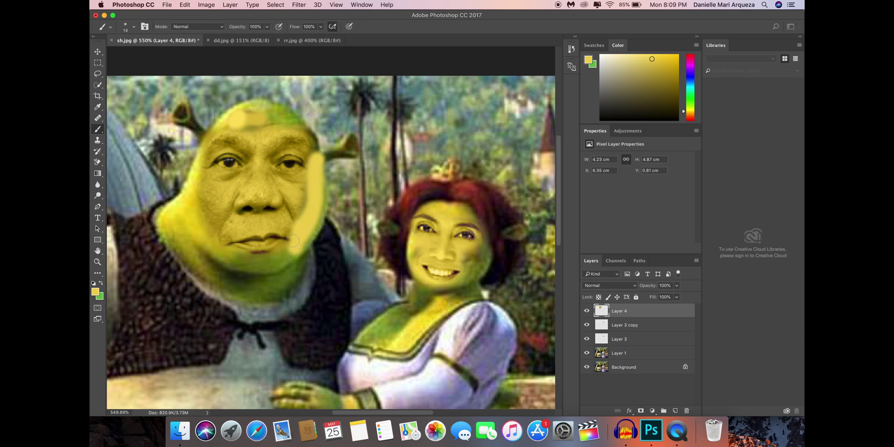
pyautogui.hotkey('ctrl', 'z')
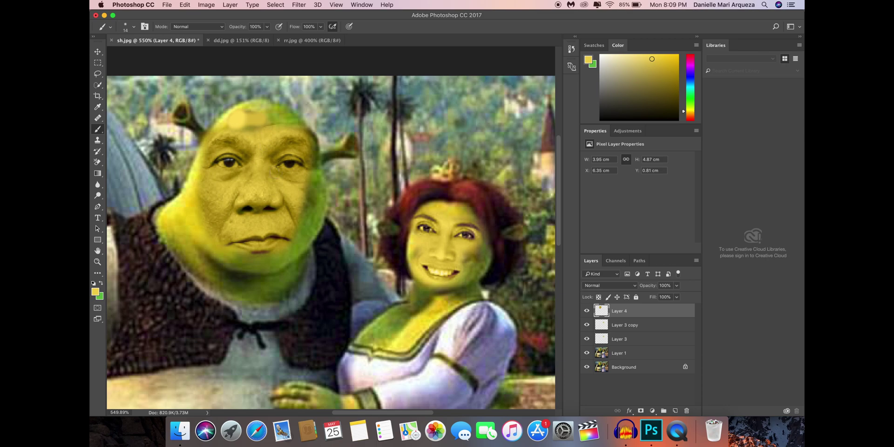
# Stretch Shrek's pasted face wider toward his right ear, to about 107%, and apply it.
pyautogui.scroll(-3, 319, 178)
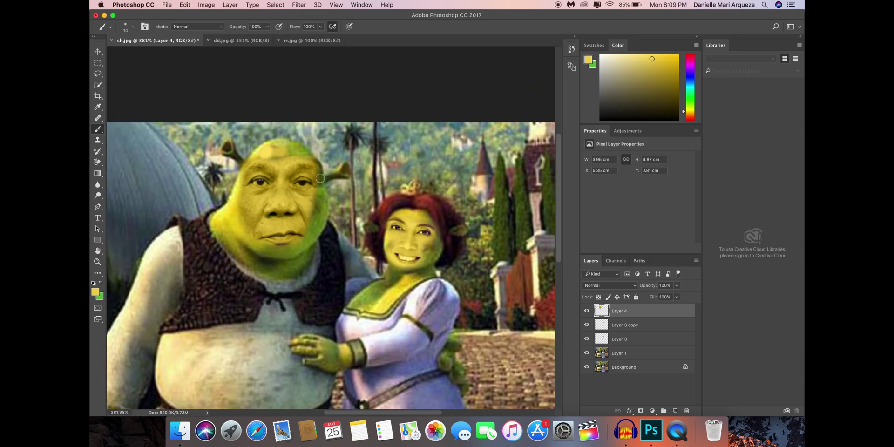
pyautogui.hotkey('ctrl', 't')
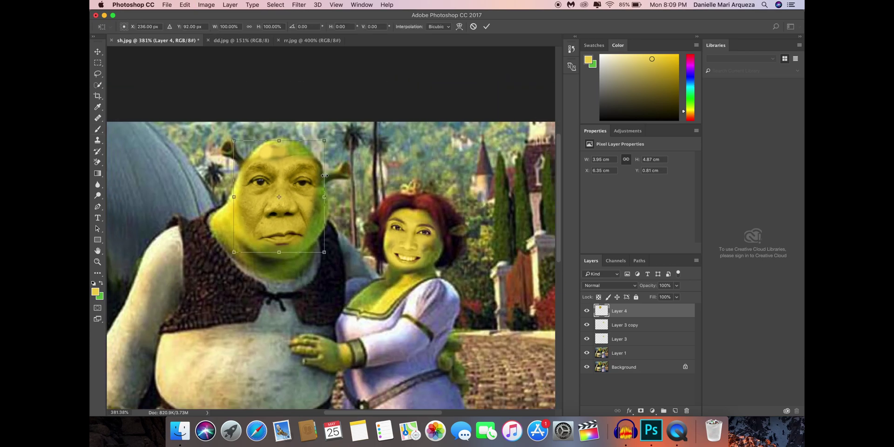
pyautogui.moveTo(324, 197); pyautogui.dragTo(331, 199)
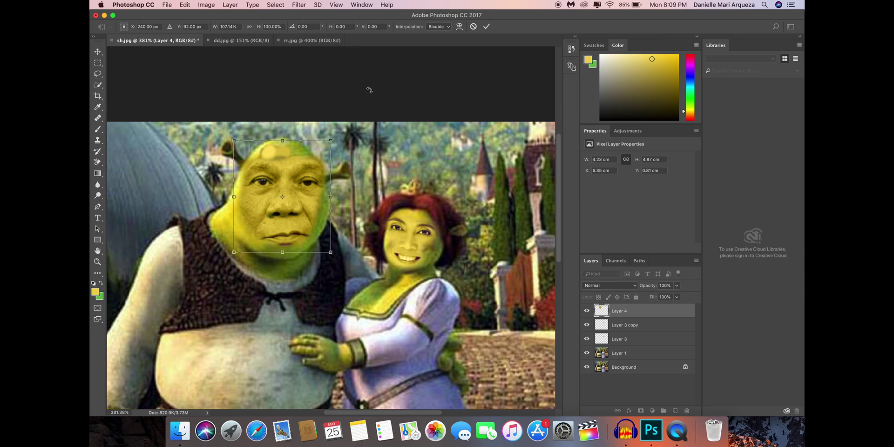
pyautogui.scroll(-2, 369, 90)
pyautogui.scroll(-2, 370, 89)
pyautogui.scroll(-1, 368, 88)
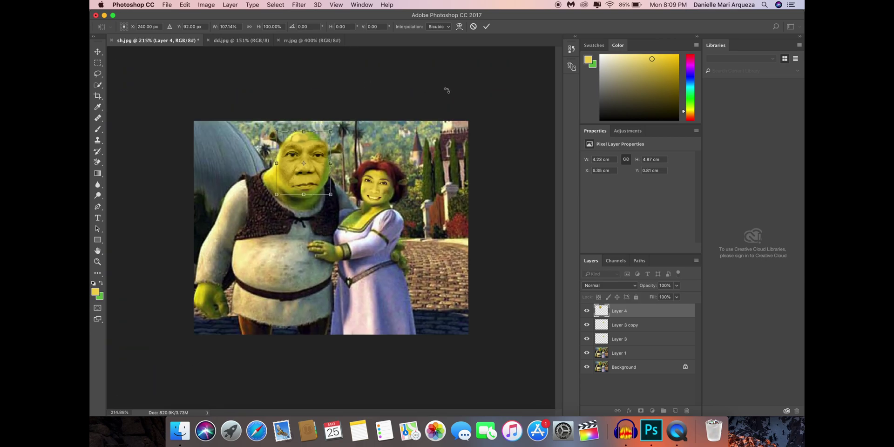
pyautogui.press('Return')
pyautogui.press('b')
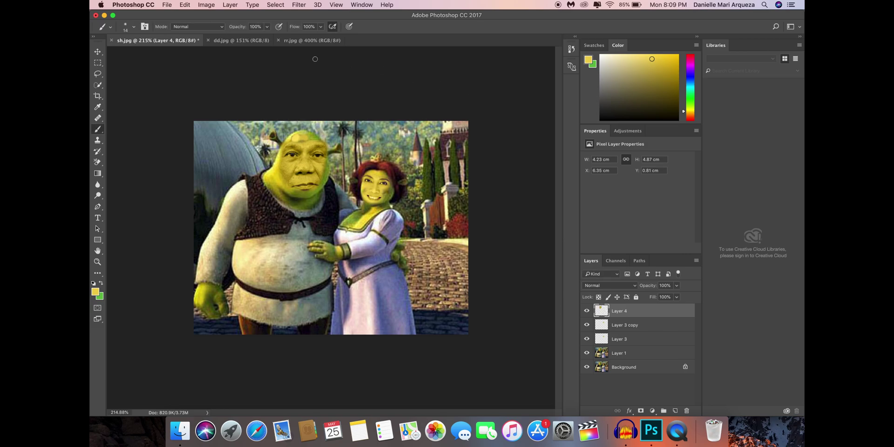
pyautogui.scroll(10, 396, 194)
pyautogui.scroll(1, 410, 139)
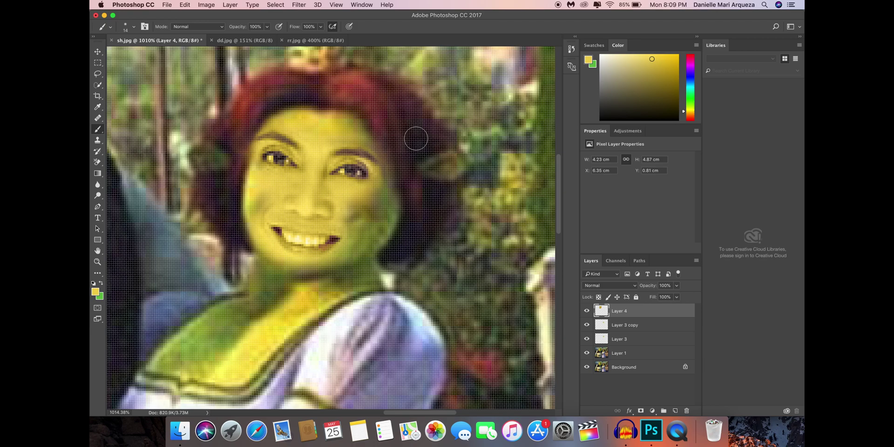
pyautogui.hscroll(-2, 416, 138)
pyautogui.hscroll(-5, 416, 138)
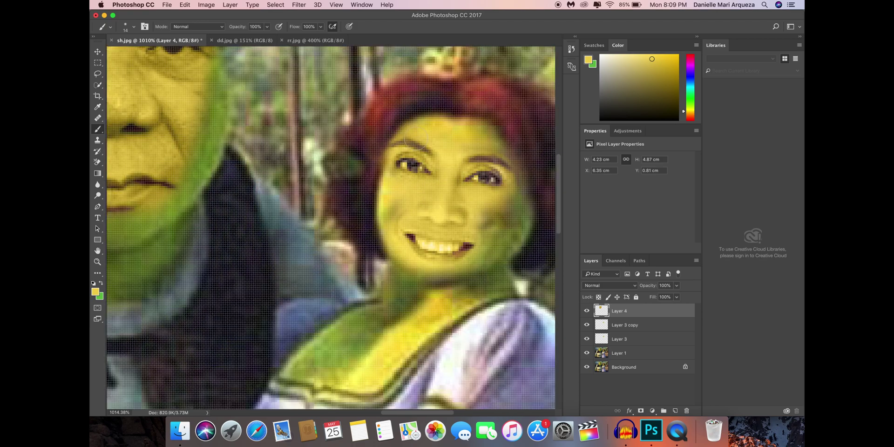
pyautogui.hscroll(-5, 416, 138)
pyautogui.hscroll(-2, 416, 139)
pyautogui.scroll(3, 415, 138)
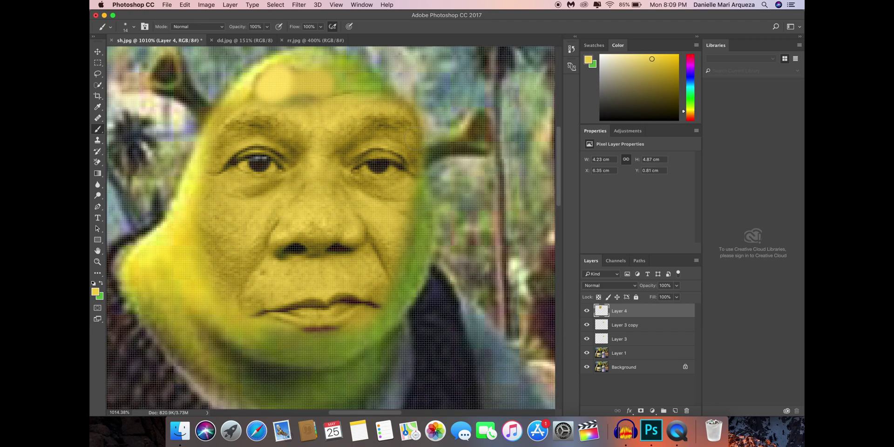
pyautogui.hscroll(2, 411, 138)
pyautogui.hscroll(5, 412, 138)
pyautogui.hscroll(5, 415, 137)
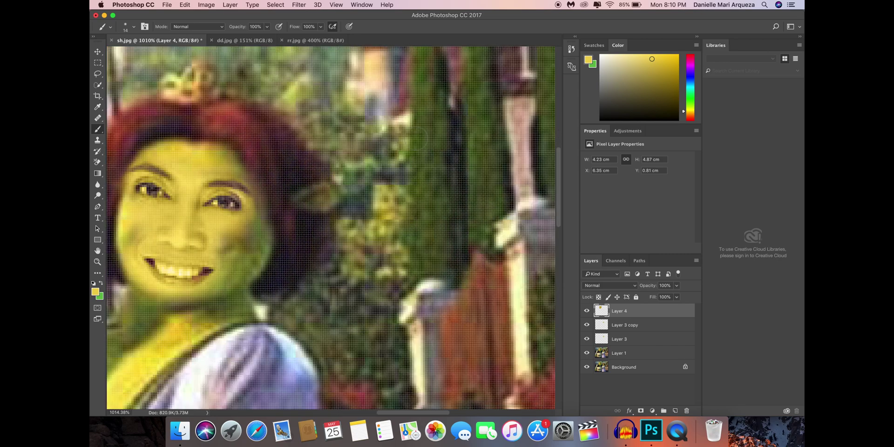
pyautogui.hscroll(3, 418, 137)
pyautogui.scroll(-5, 416, 138)
pyautogui.scroll(-1, 415, 138)
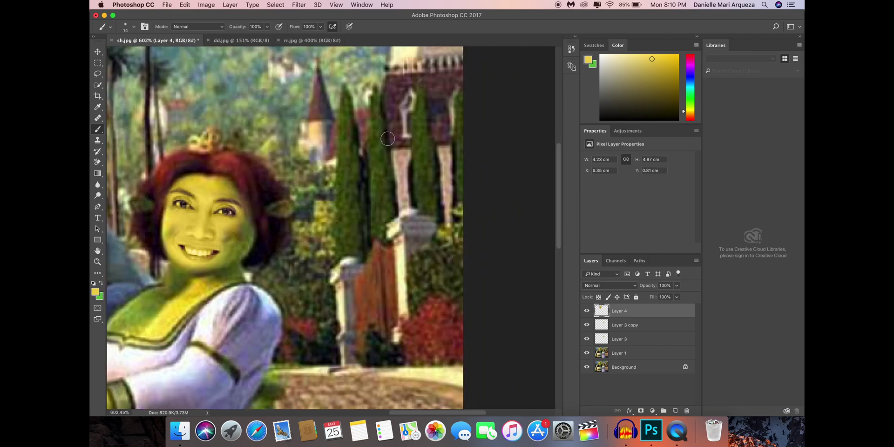
pyautogui.hscroll(-1, 382, 142)
pyautogui.hscroll(-8, 372, 148)
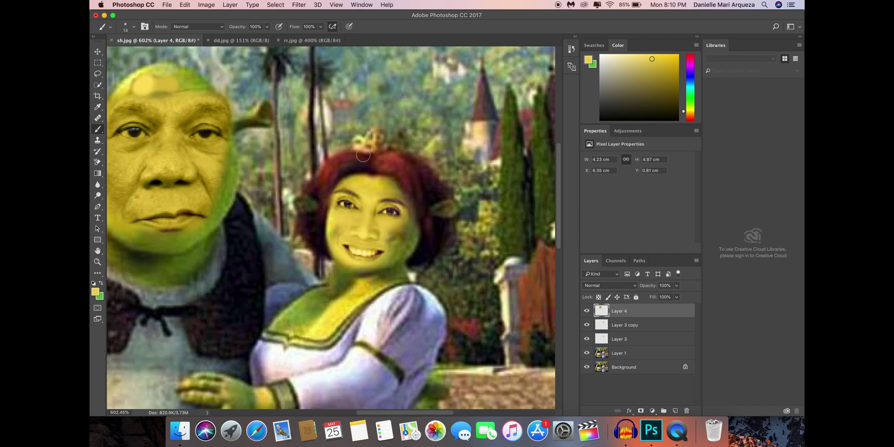
pyautogui.hscroll(-1, 363, 154)
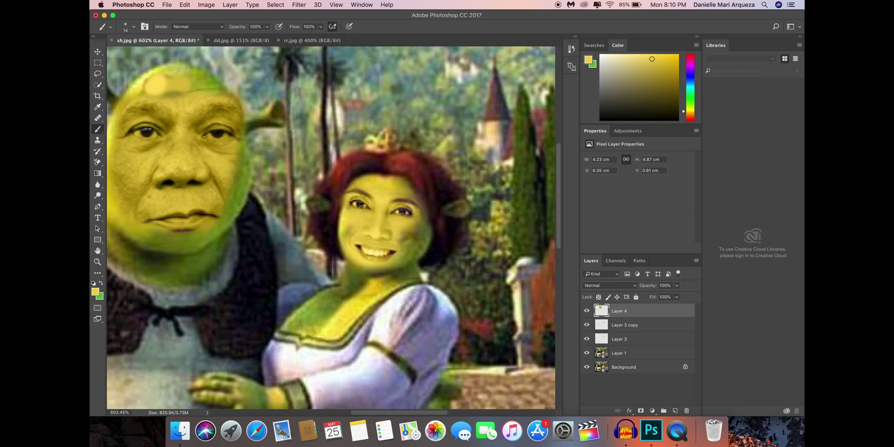
pyautogui.scroll(-3, 210, 195)
pyautogui.scroll(-3, 209, 193)
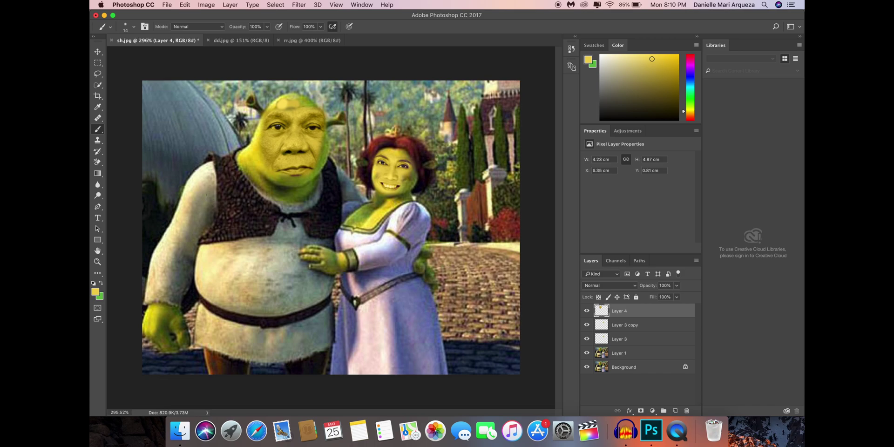